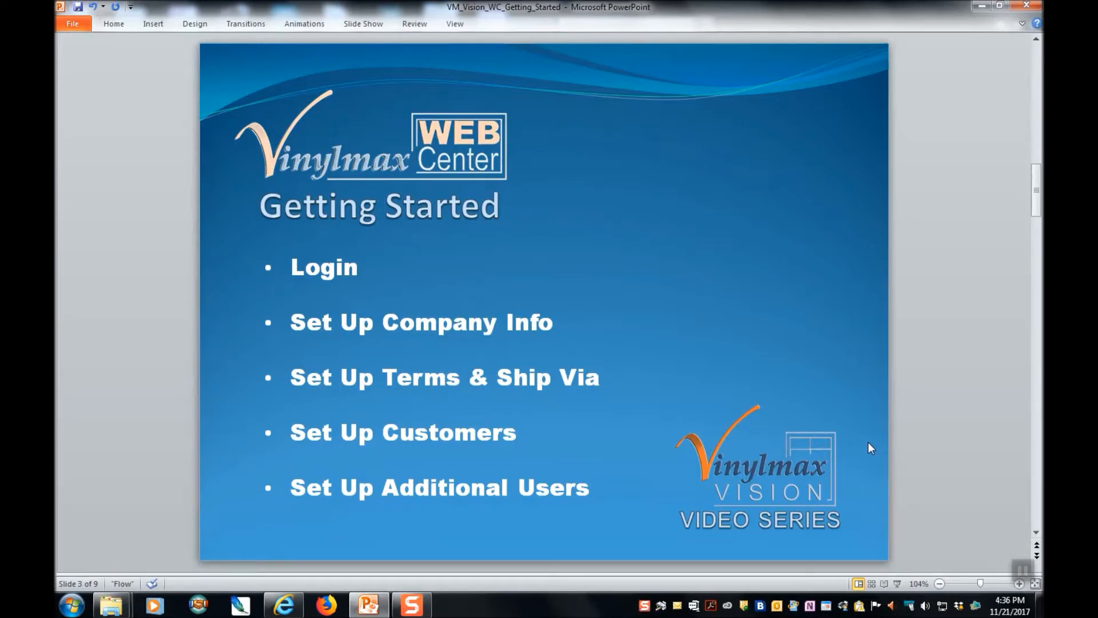
- Advance the PowerPoint deck to the DEMO slide and bring the WEB Center sign-in page forward
scroll(867, 432, down, 1)
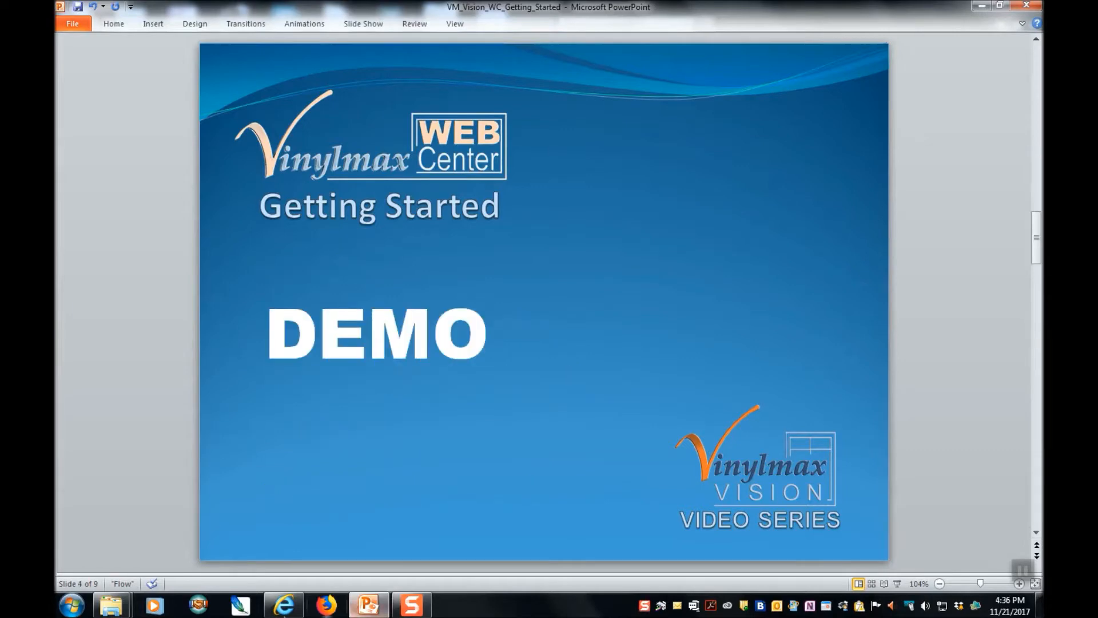
click(296, 609)
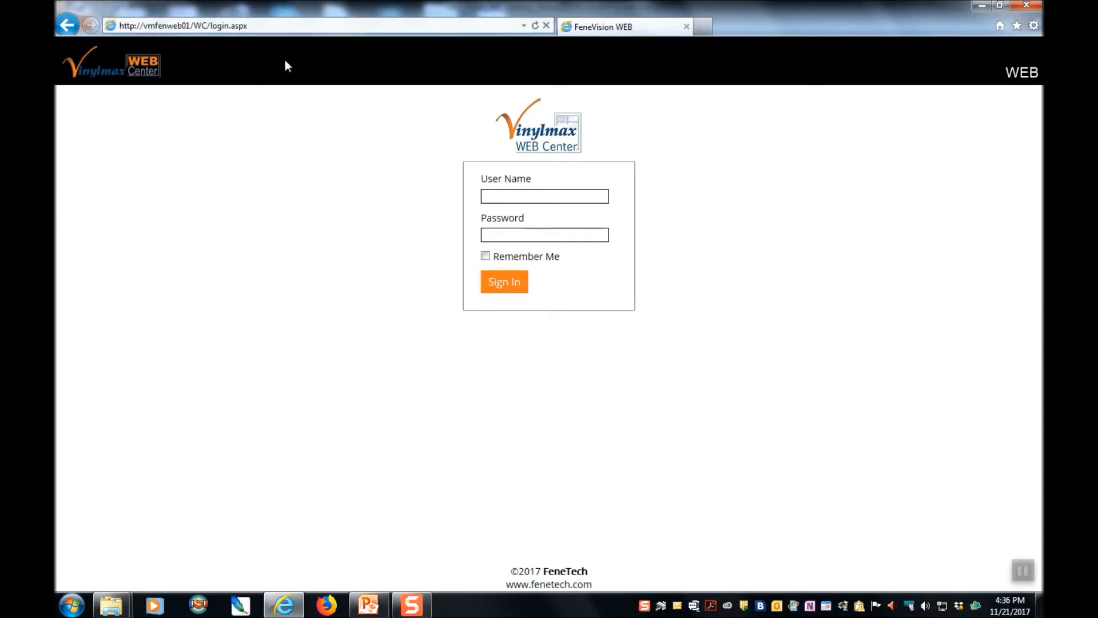
- Sign in to Vinylmax WEB Center with the account's user name and password
text(demo)
key(Tab)
text(demo)
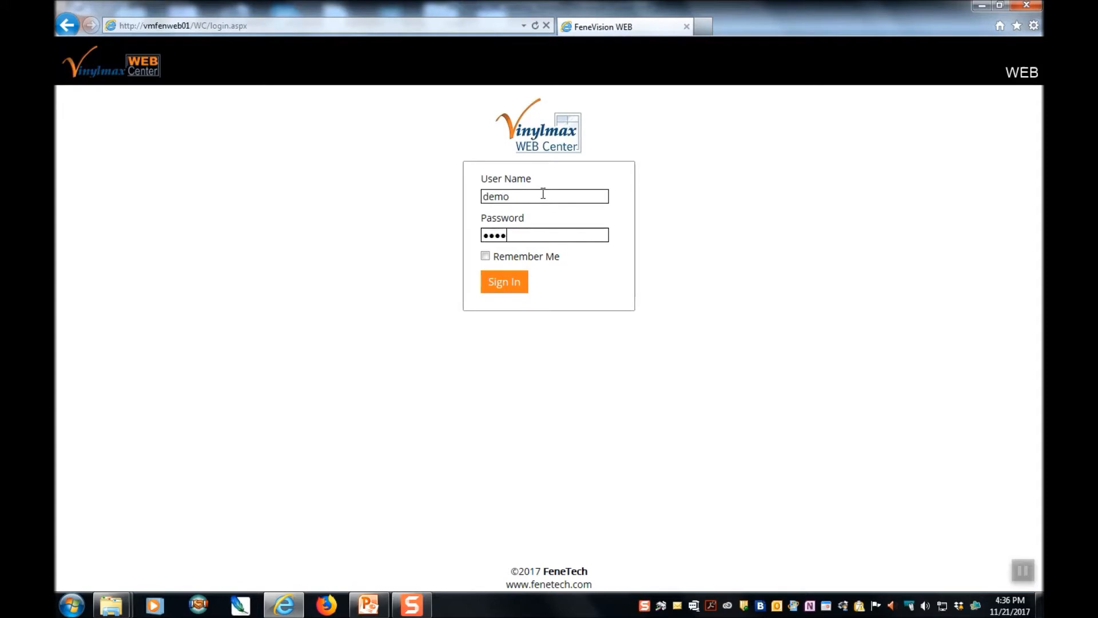
click(496, 292)
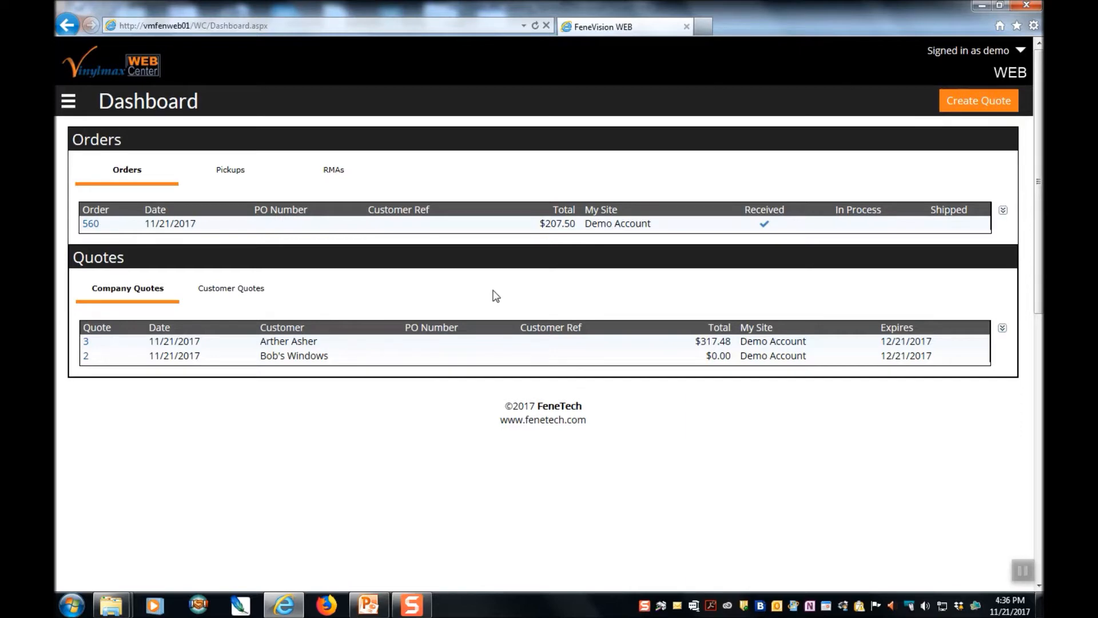
- Go to Setup > Company from the site navigation menu
click(70, 105)
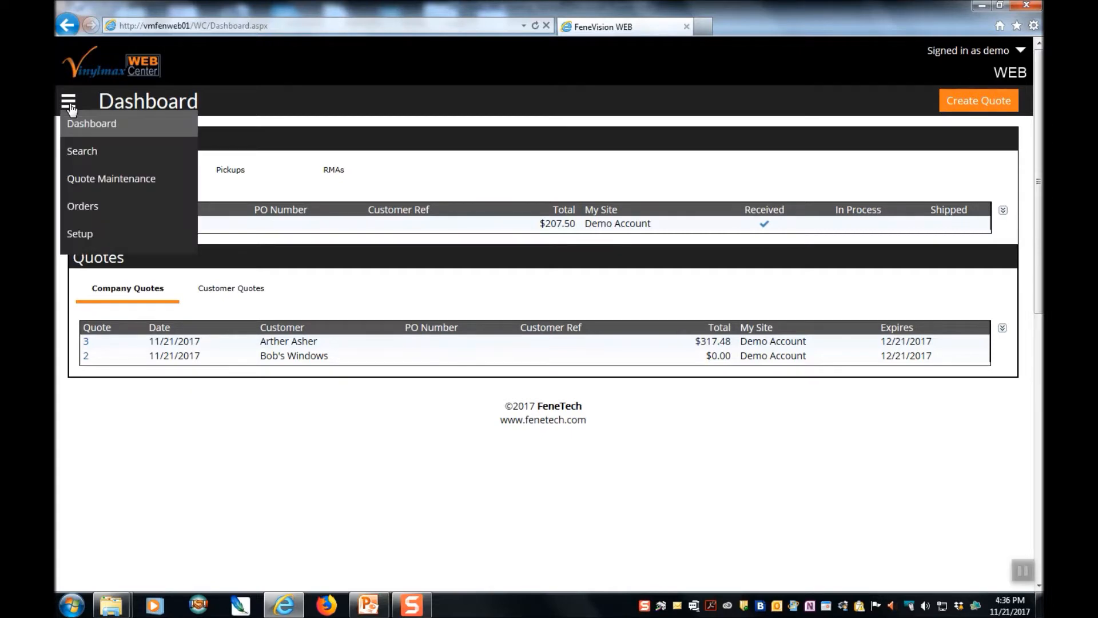
click(70, 106)
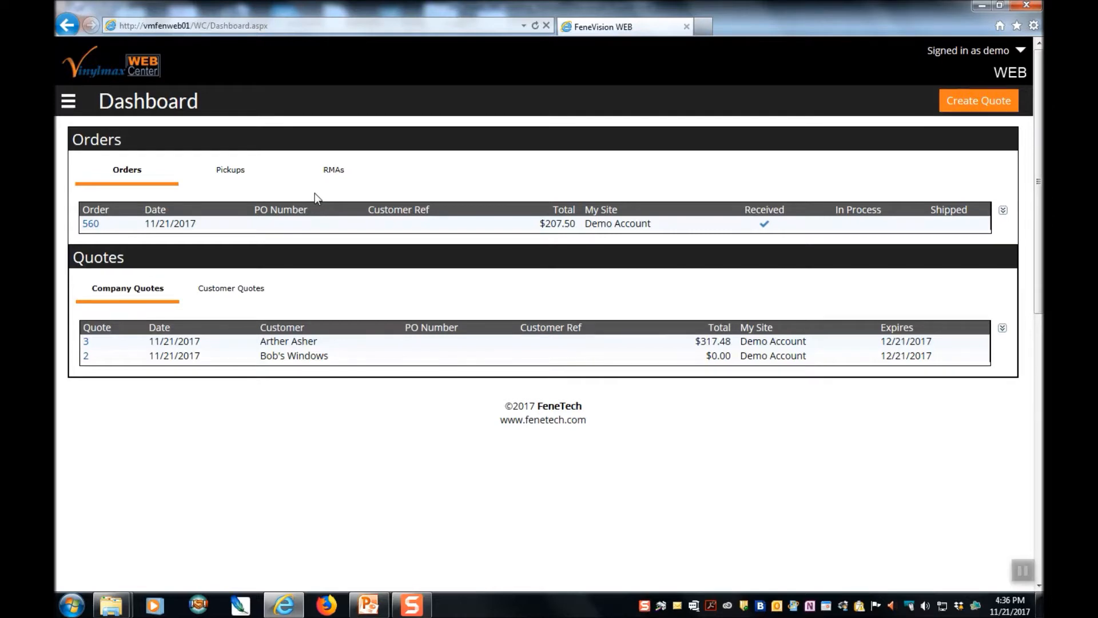
click(67, 106)
click(89, 233)
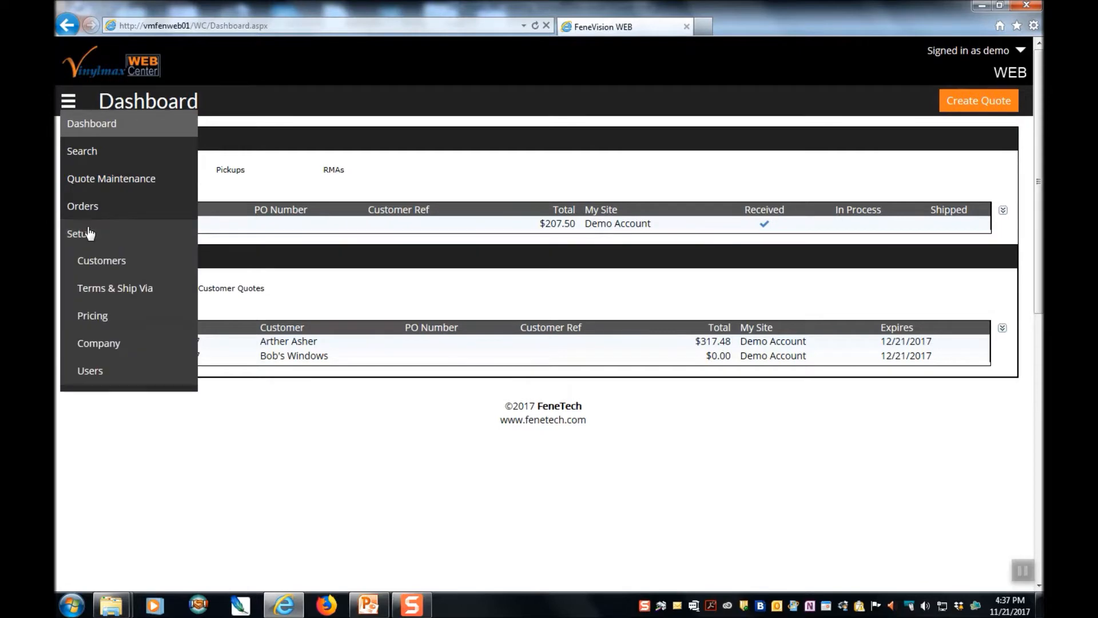
click(115, 347)
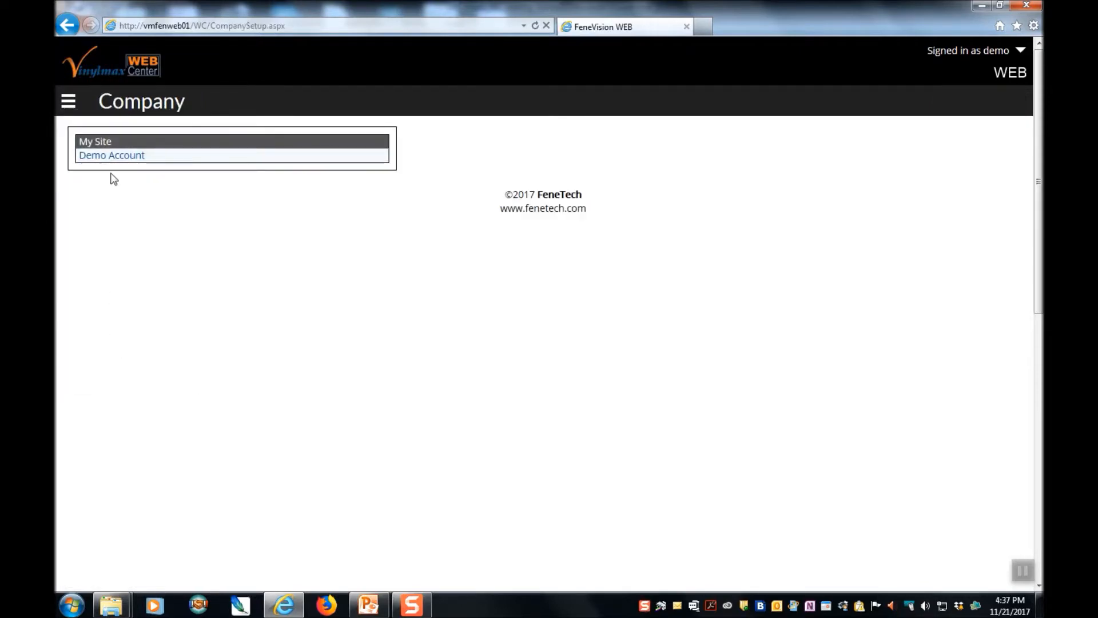
- Open Demo Account's company details, switch to edit mode, review the fields and save
click(116, 158)
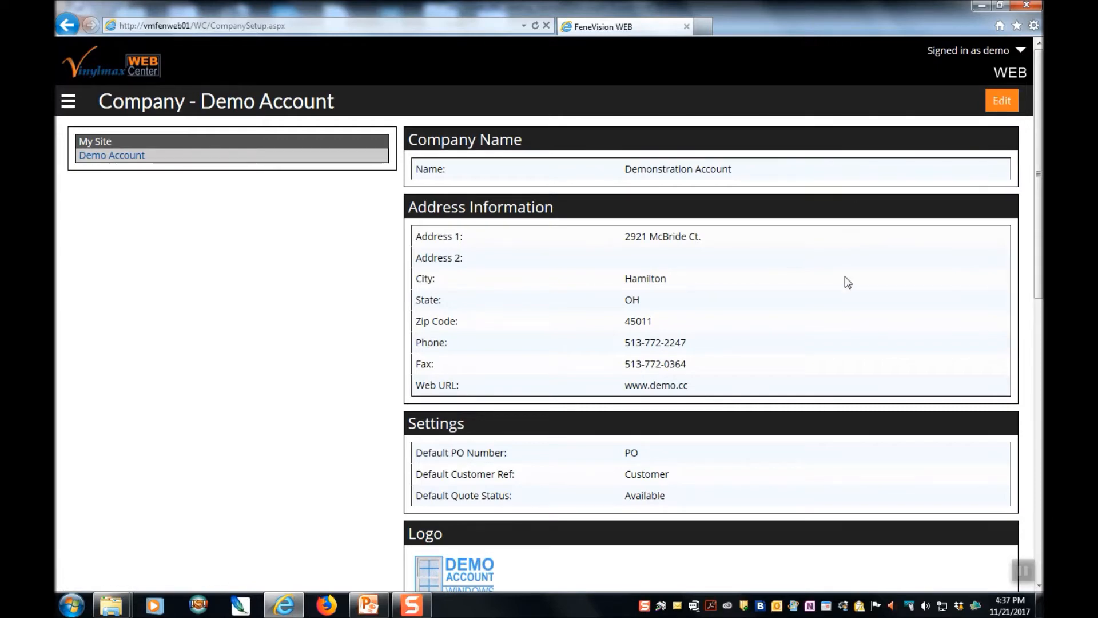
scroll(843, 298, down, 3)
scroll(841, 320, up, 3)
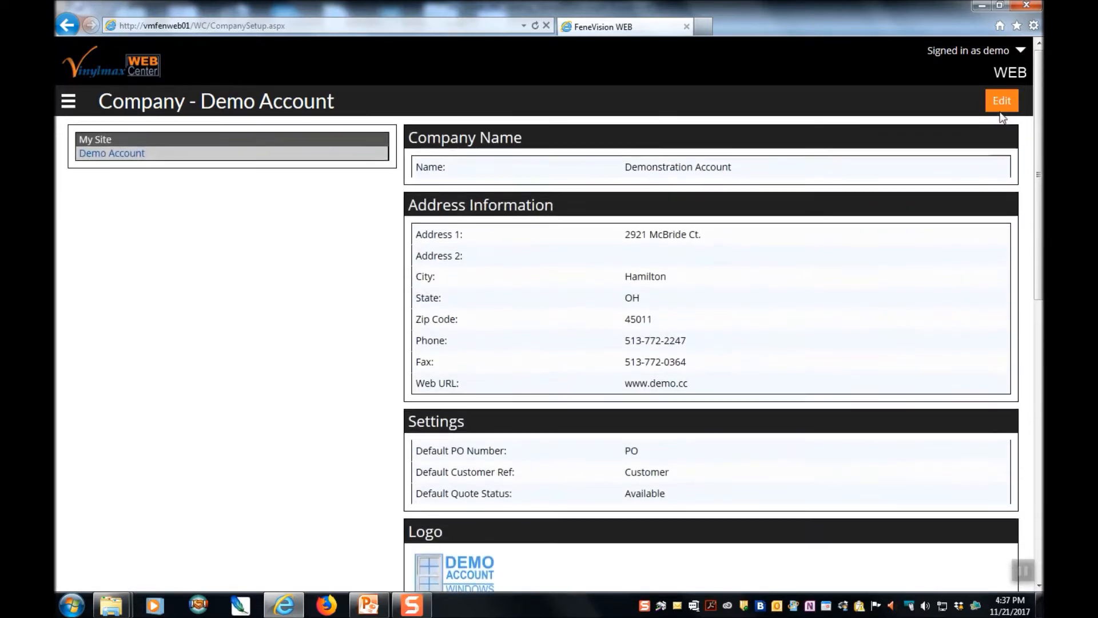
click(1007, 103)
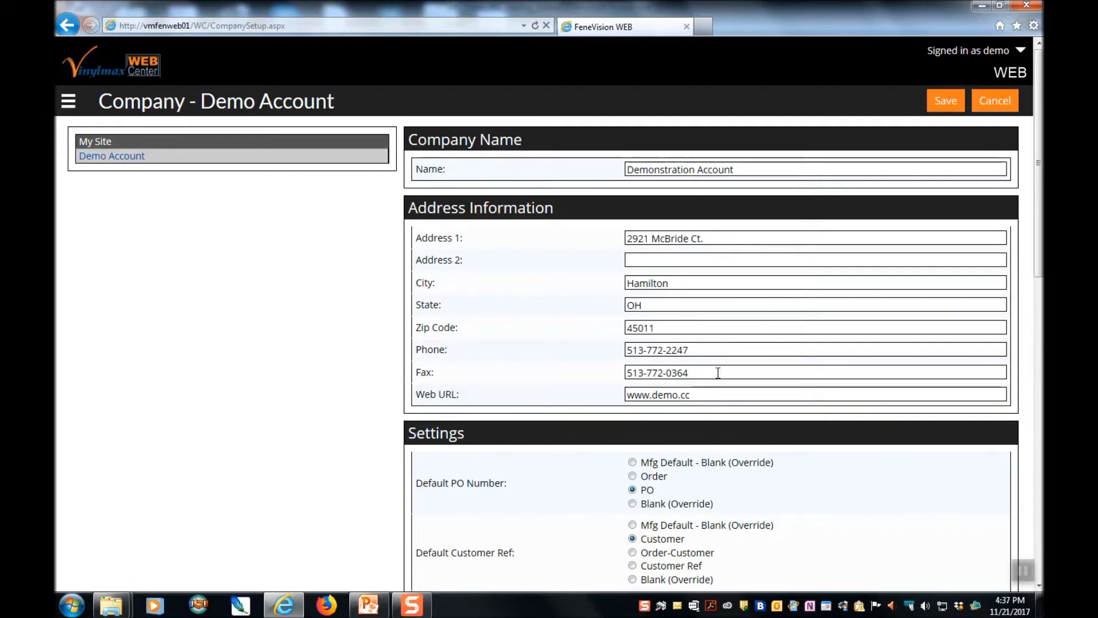
scroll(729, 335, down, 2)
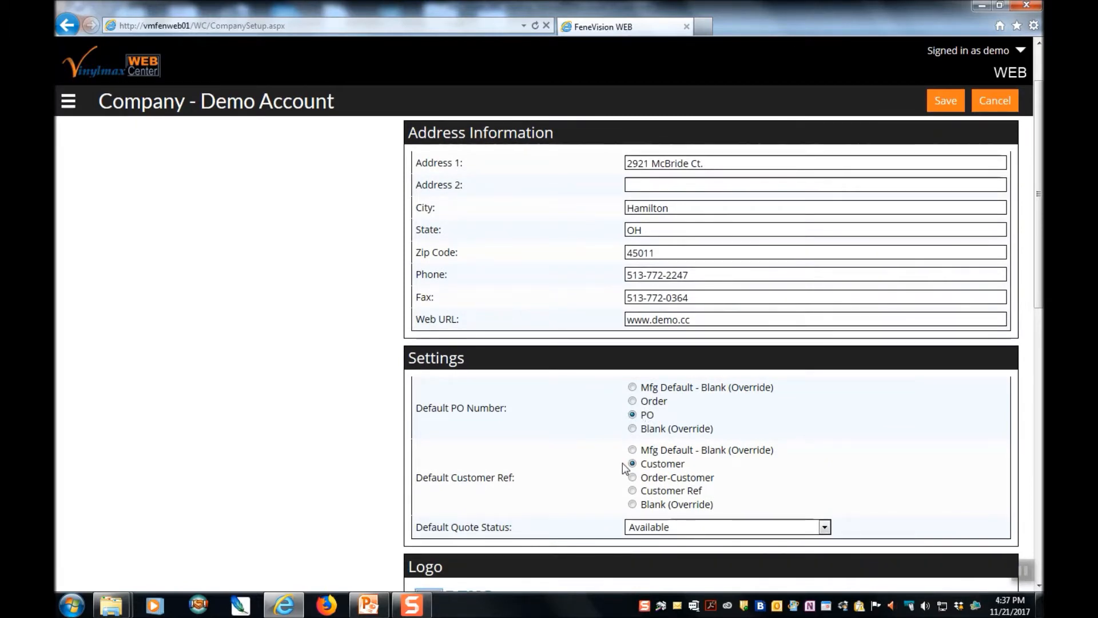
scroll(840, 372, down, 3)
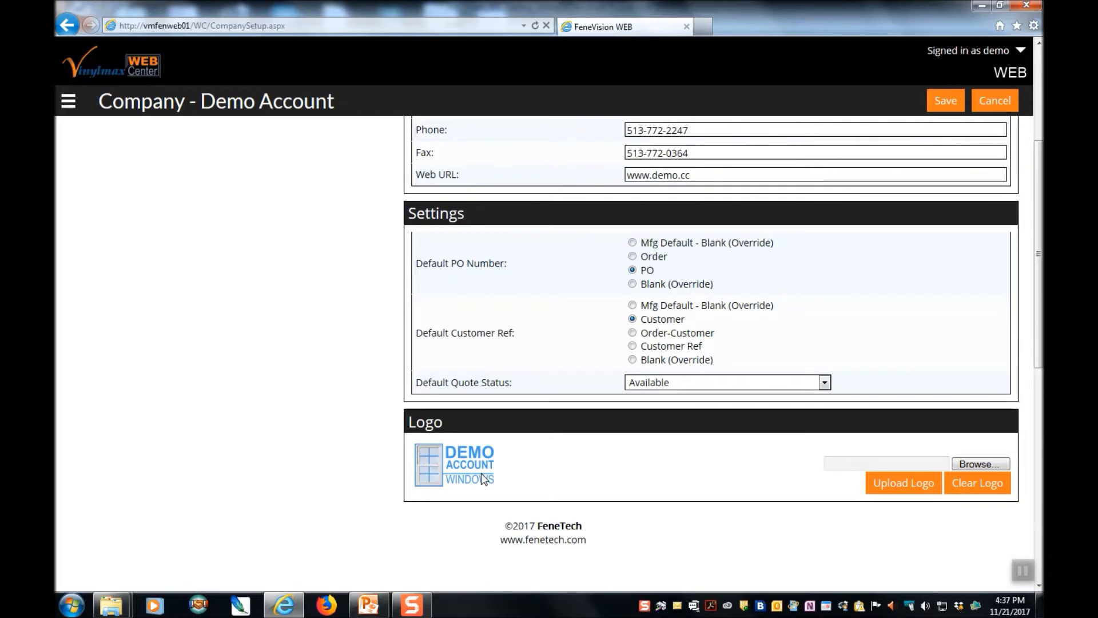
scroll(630, 478, up, 4)
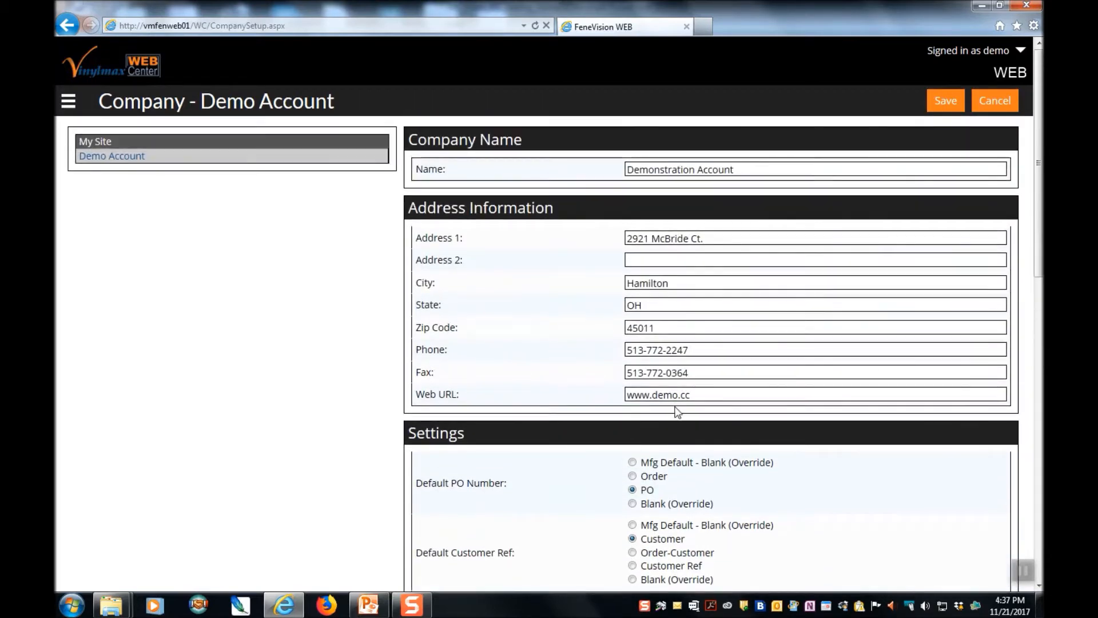
click(946, 100)
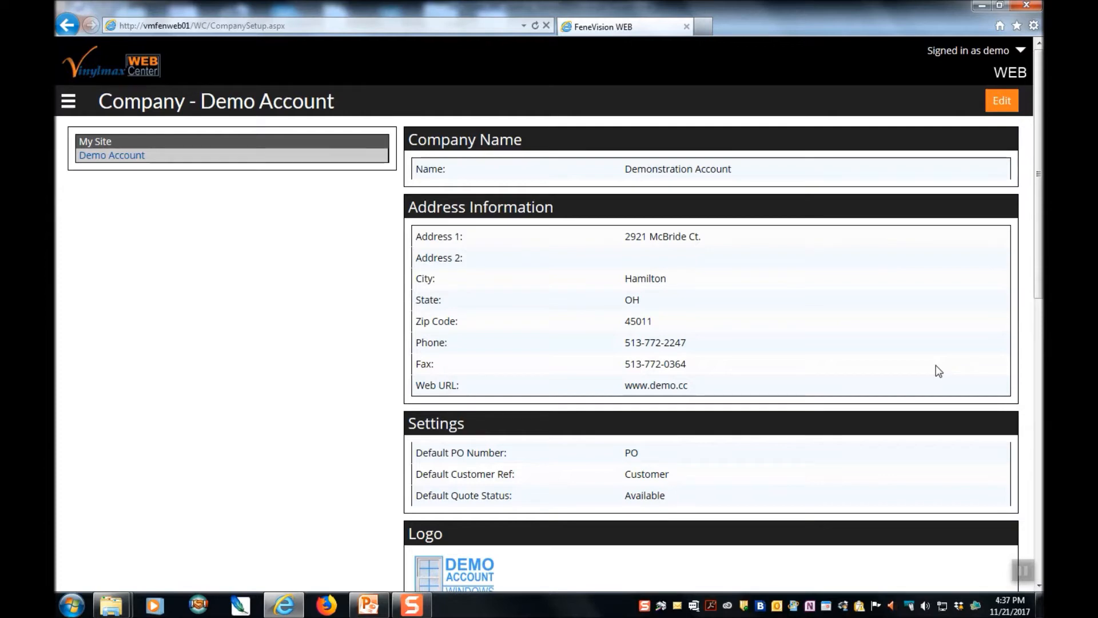
click(69, 103)
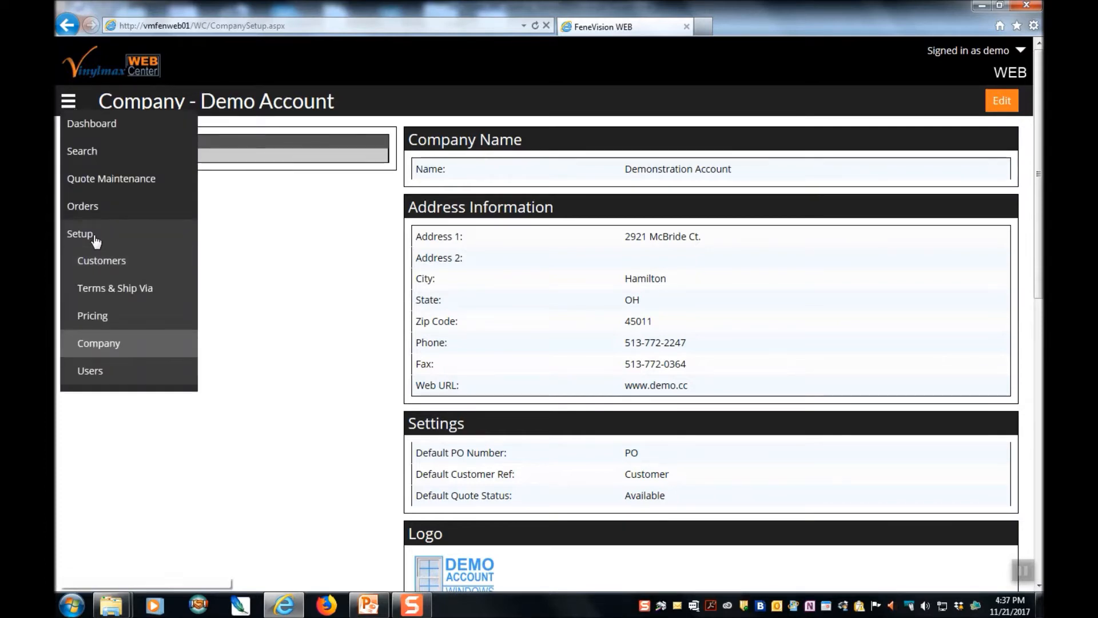
- Add the payment term 'Net 10 Days' on the Terms & Ship Via page
click(112, 288)
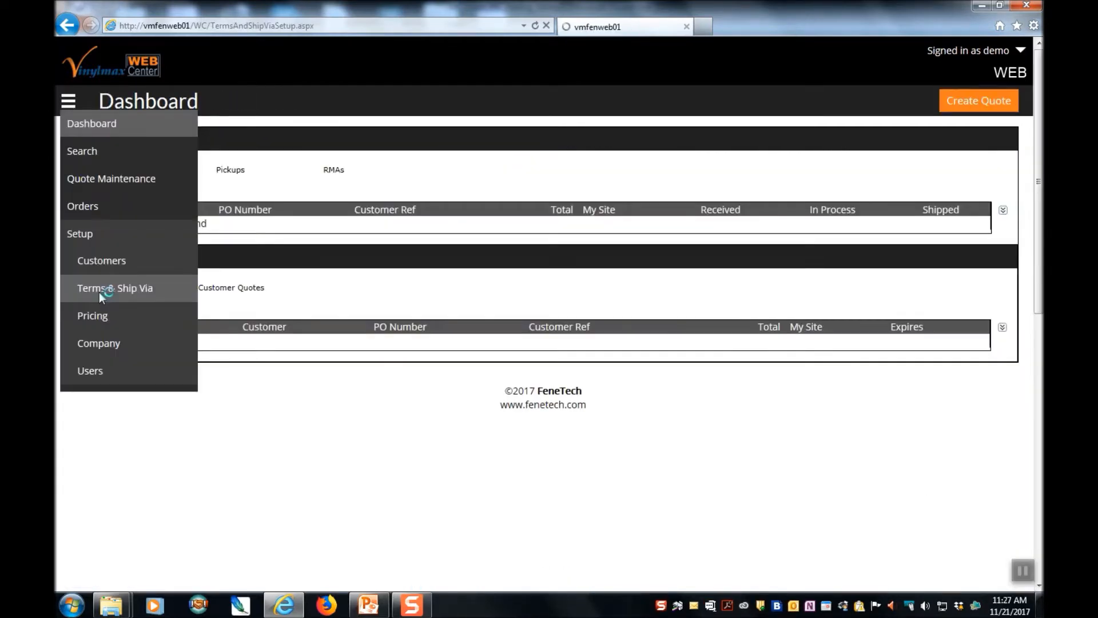
click(99, 292)
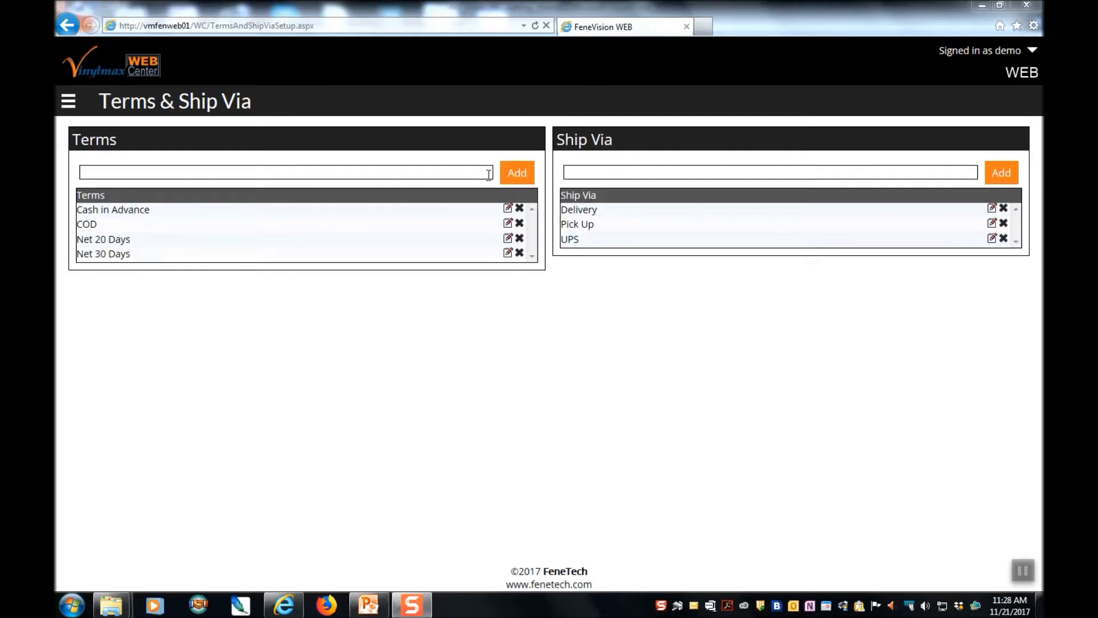
click(143, 172)
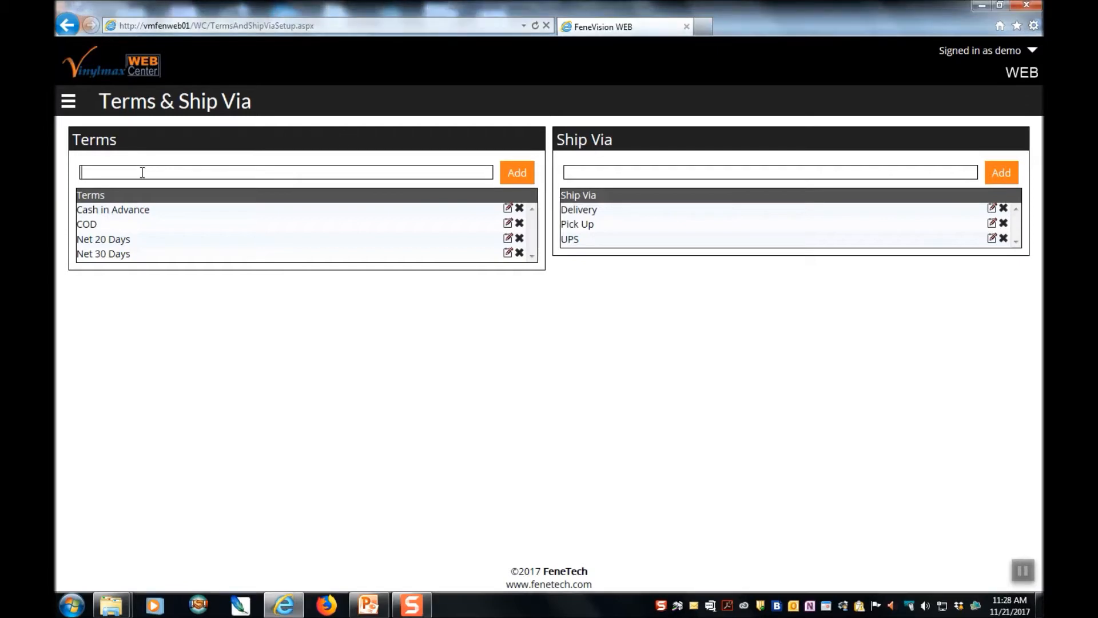
text(Net 10 Days)
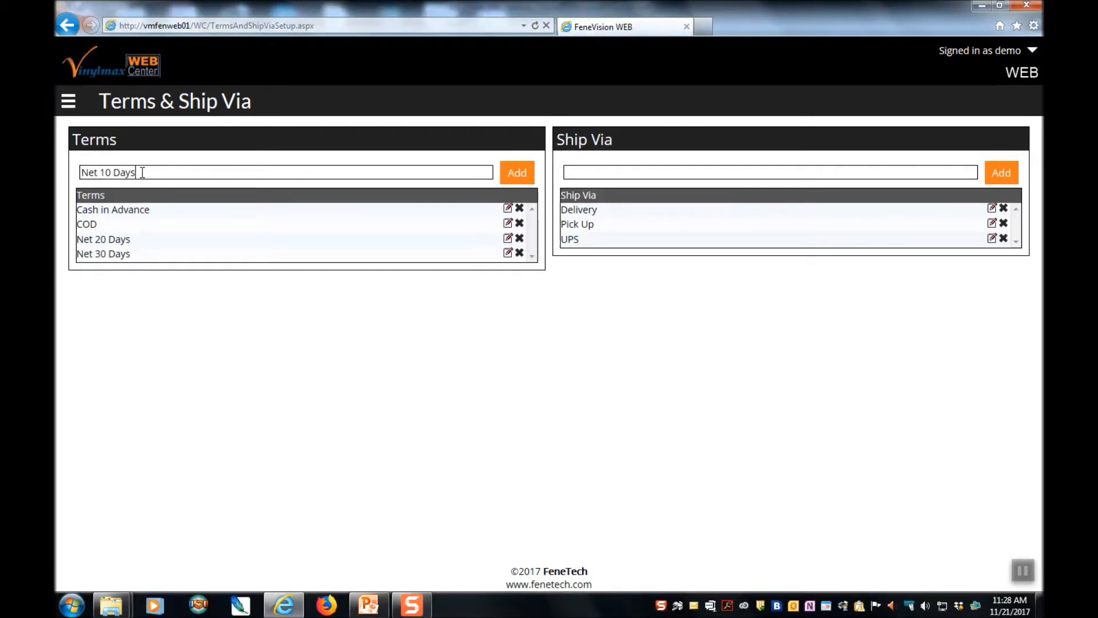
click(517, 174)
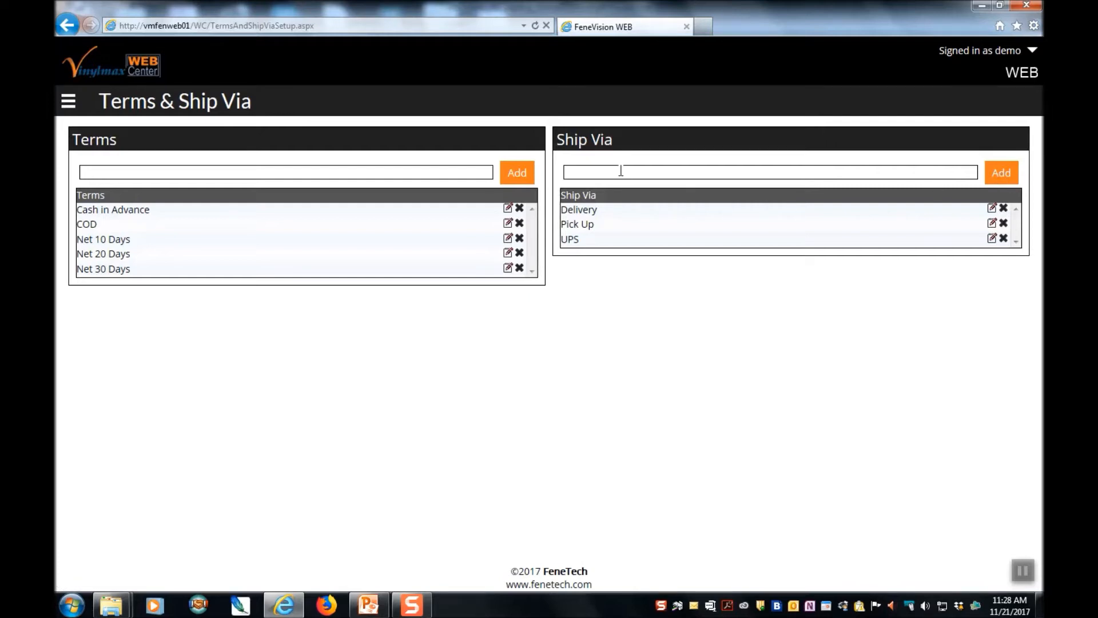
- Add 'Drop Ship' as a new Ship Via option
text(Drop Ship)
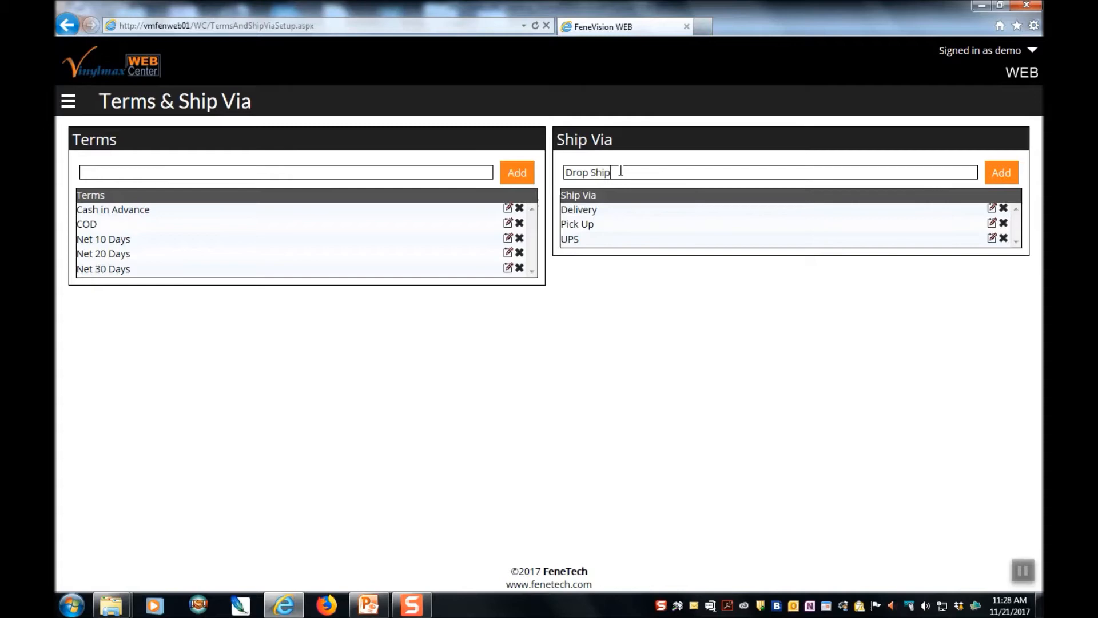
click(1002, 174)
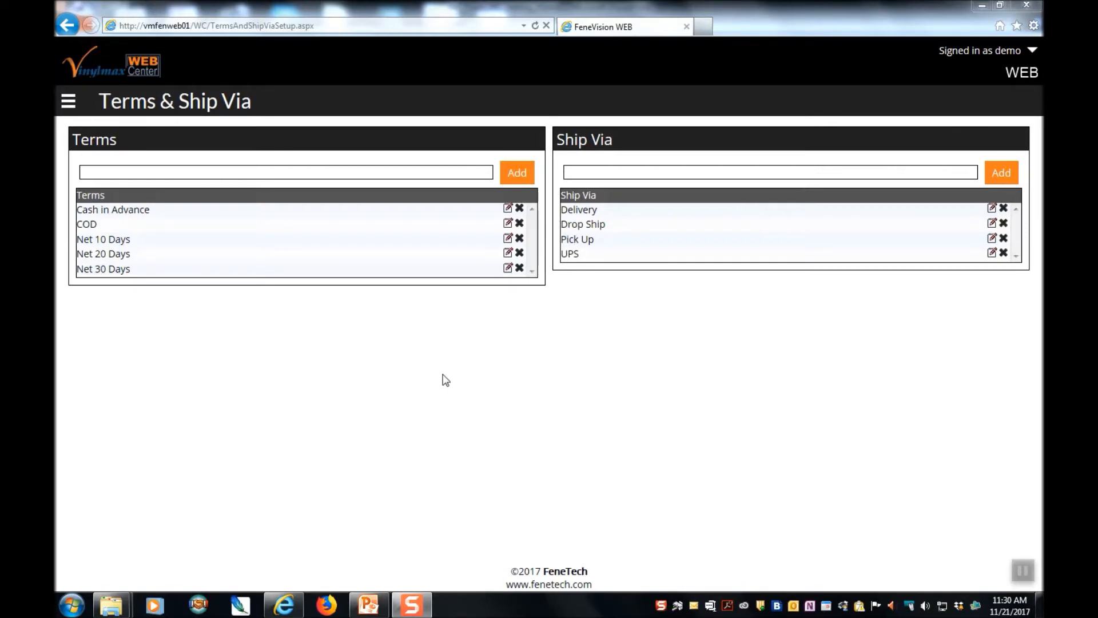
click(69, 103)
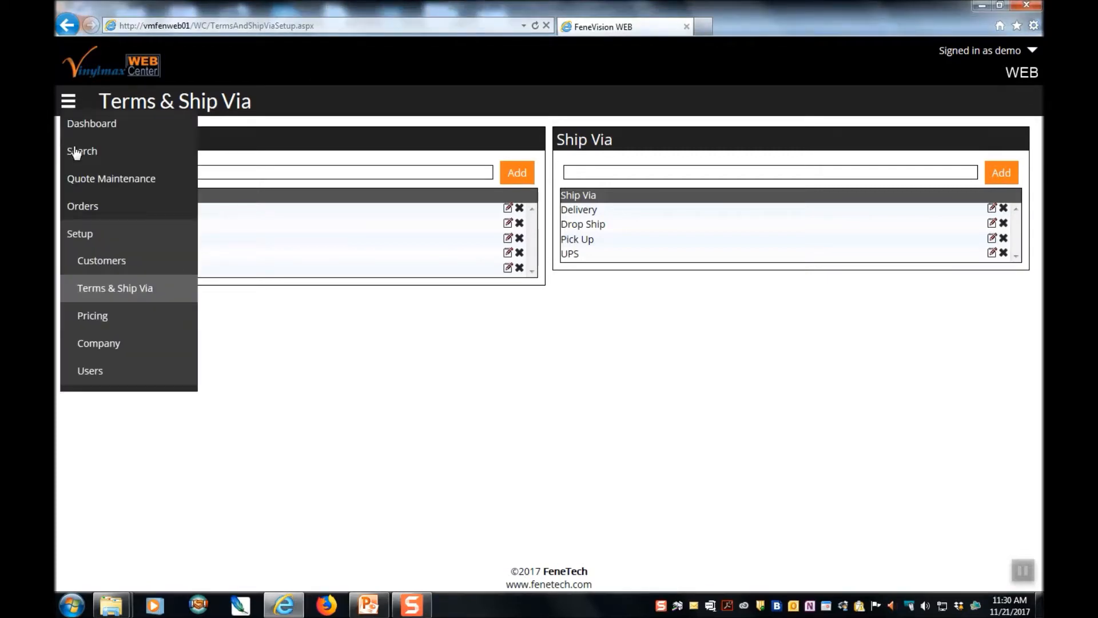
- Start a new customer from the Customers page and place the cursor in its Name field
click(89, 260)
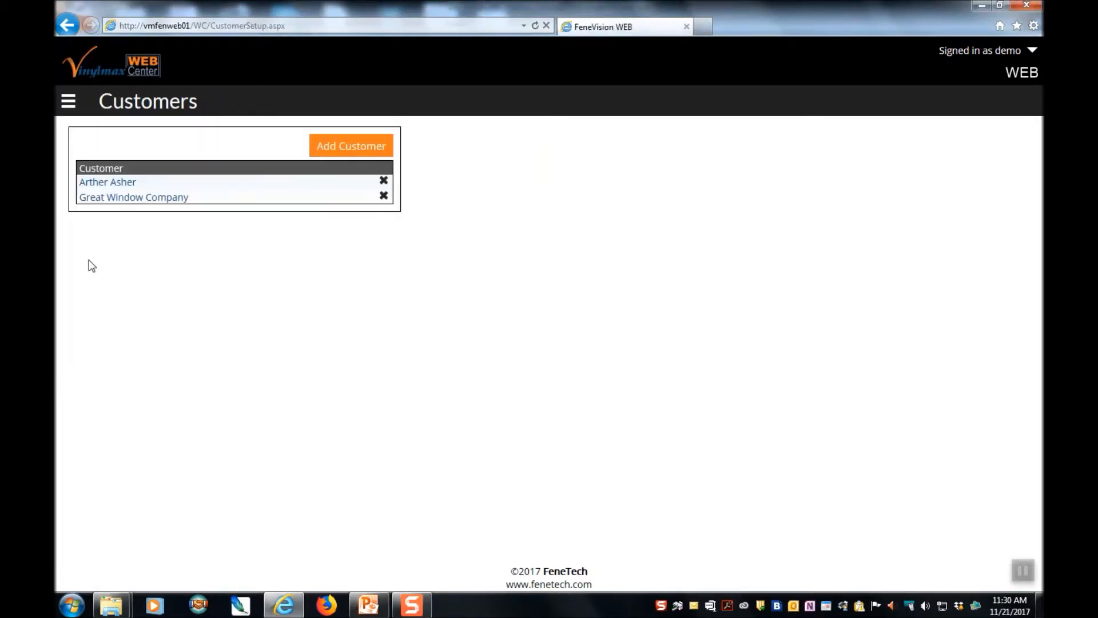
click(362, 150)
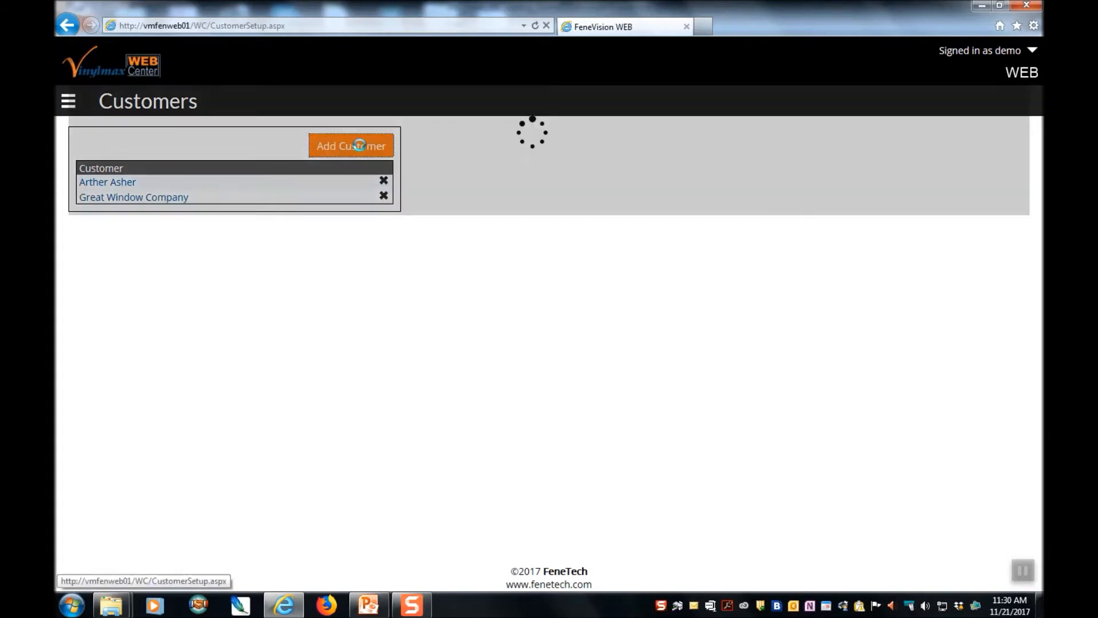
click(640, 170)
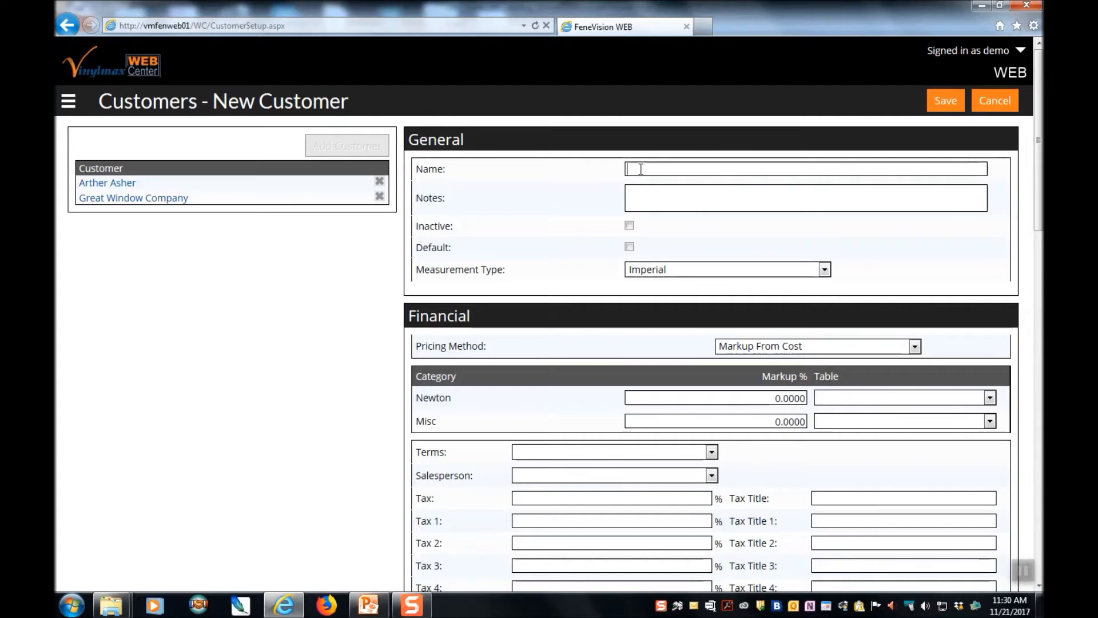
- Name the customer 'Bob's Windows' and record the owner's name followed by '- owner' in Notes
key(Tab)
key(BackSpace)
key(BackSpace)
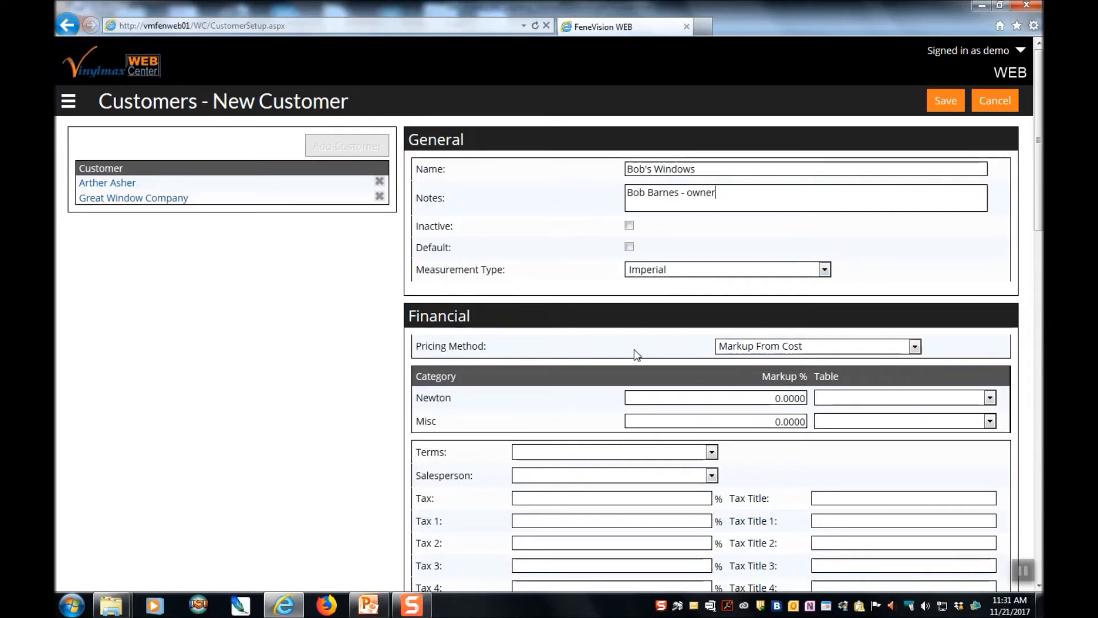
- Try Markup From Cost pricing, entering 2 as the Newton markup
click(915, 347)
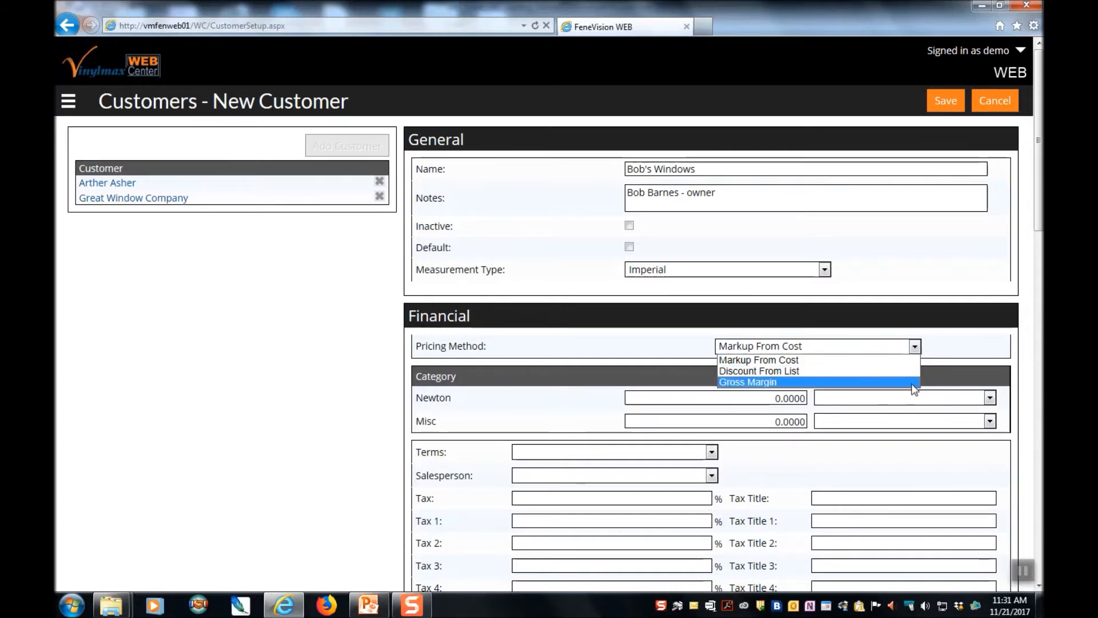
click(649, 348)
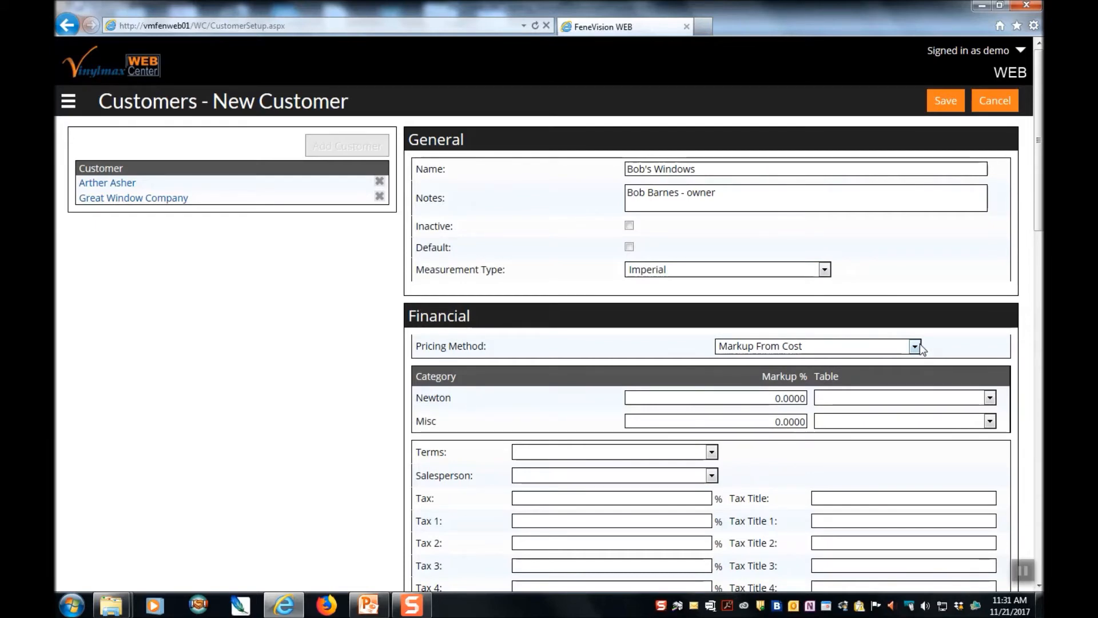
click(771, 402)
key(Delete)
text(25)
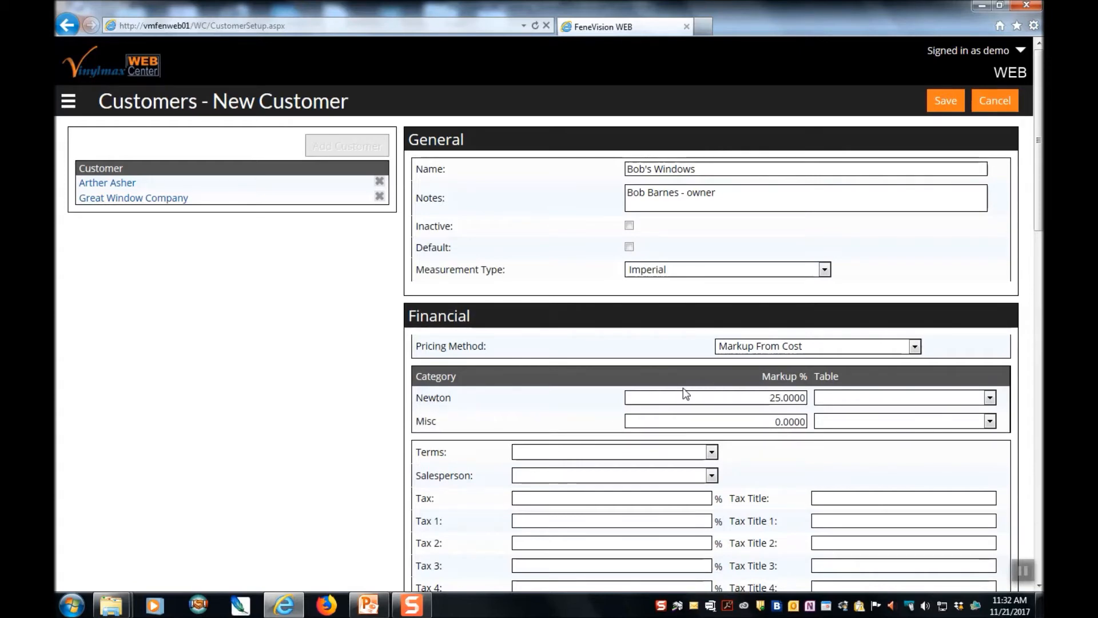
- Switch pricing to Discount From List, then Gross Margin with a 30 margin for Newton
click(916, 347)
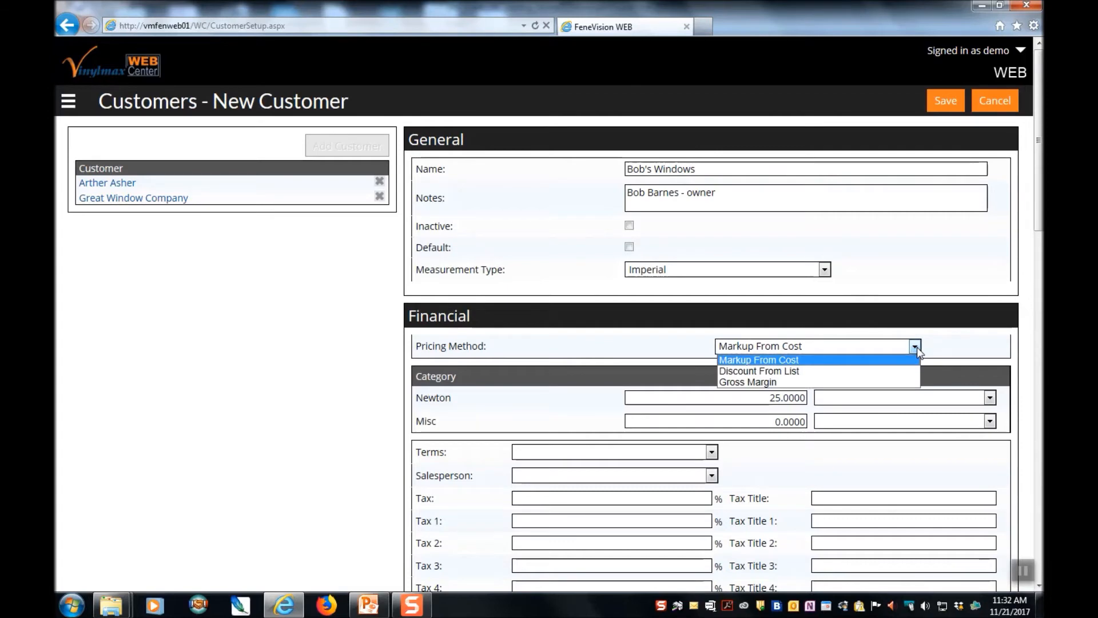
click(850, 371)
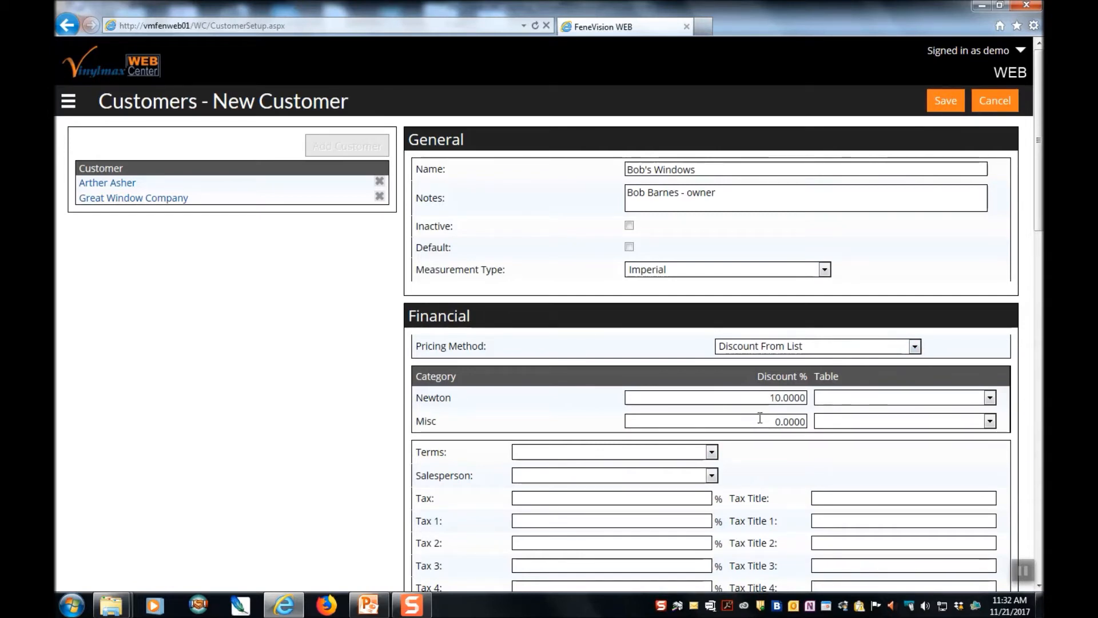
click(916, 348)
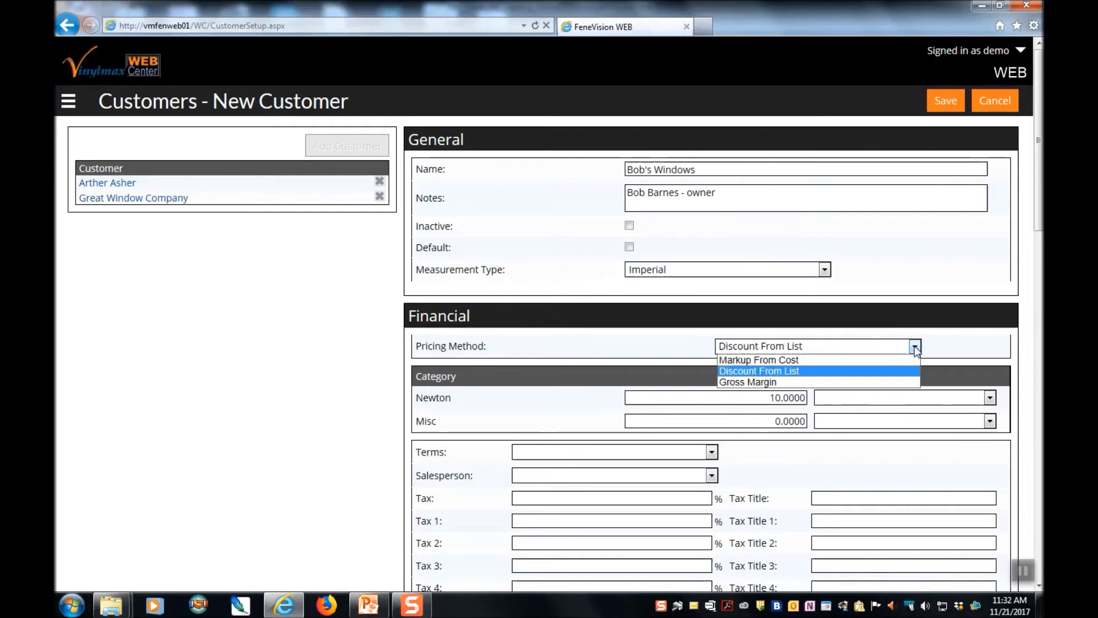
click(798, 380)
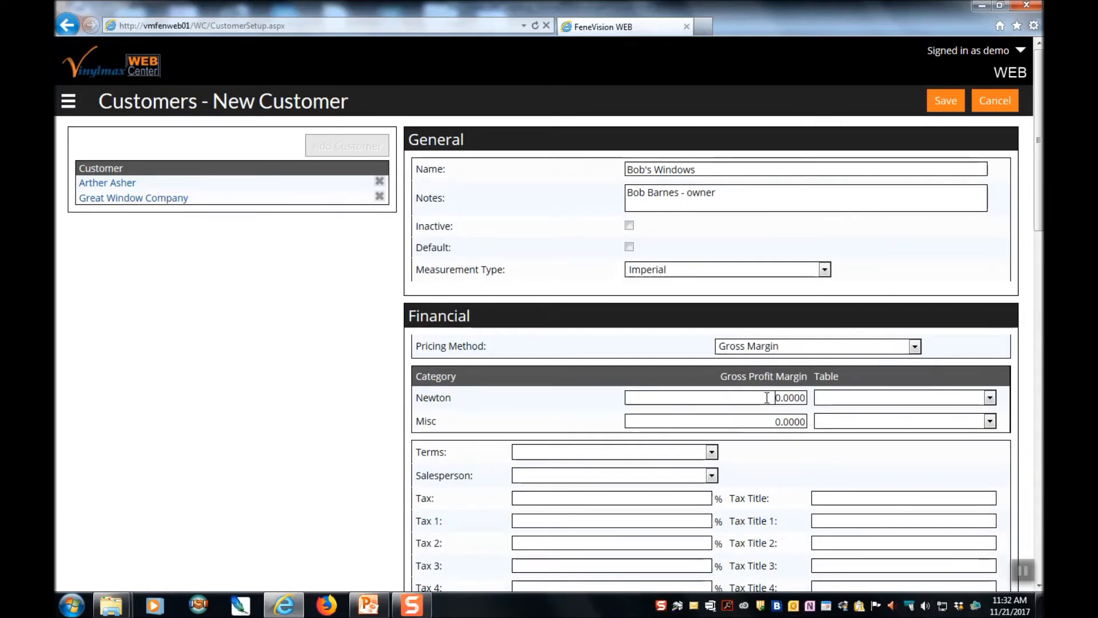
text(3)
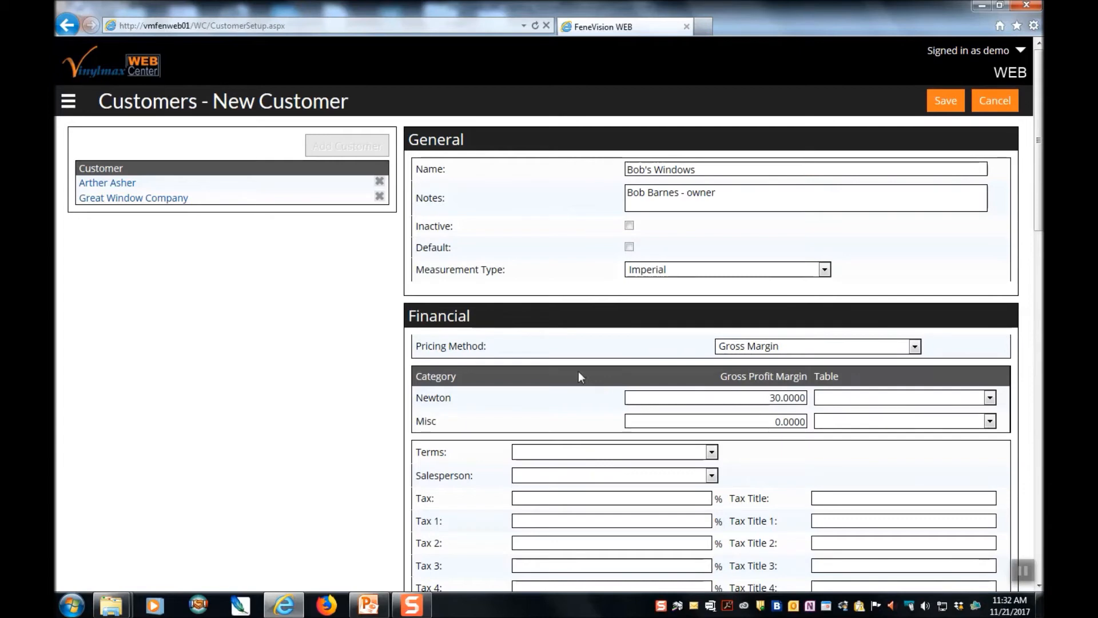
scroll(578, 376, down, 3)
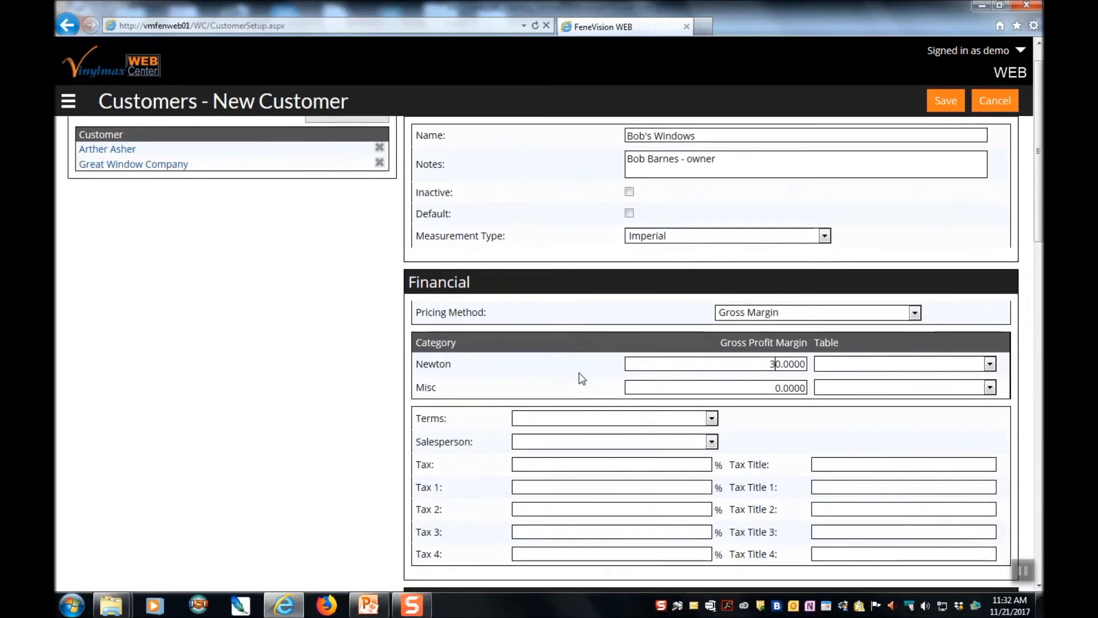
scroll(748, 444, down, 1)
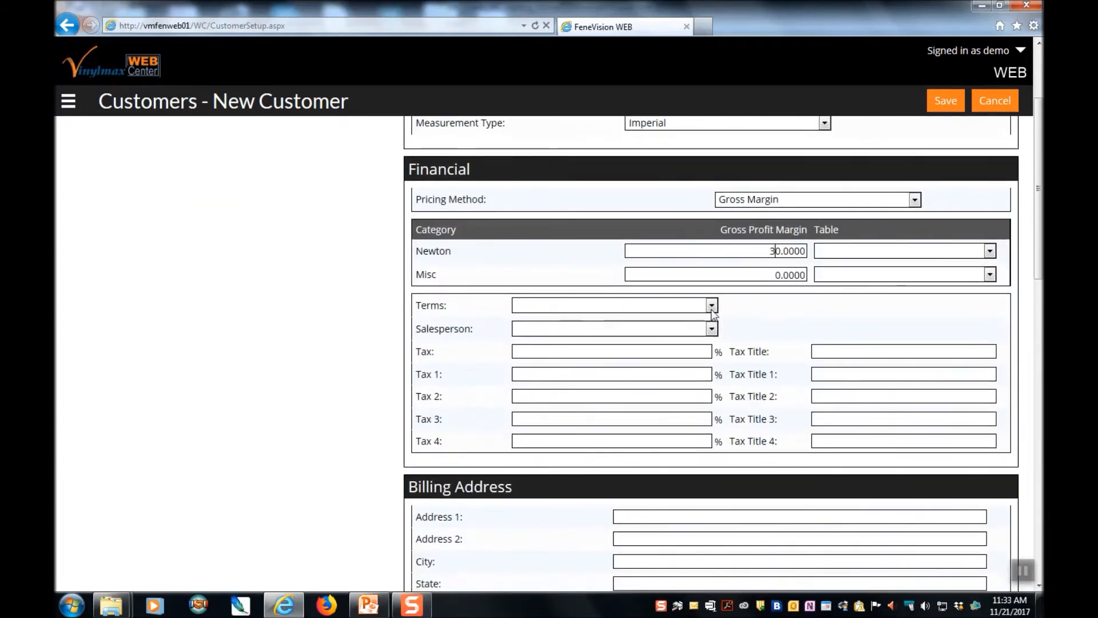
click(712, 307)
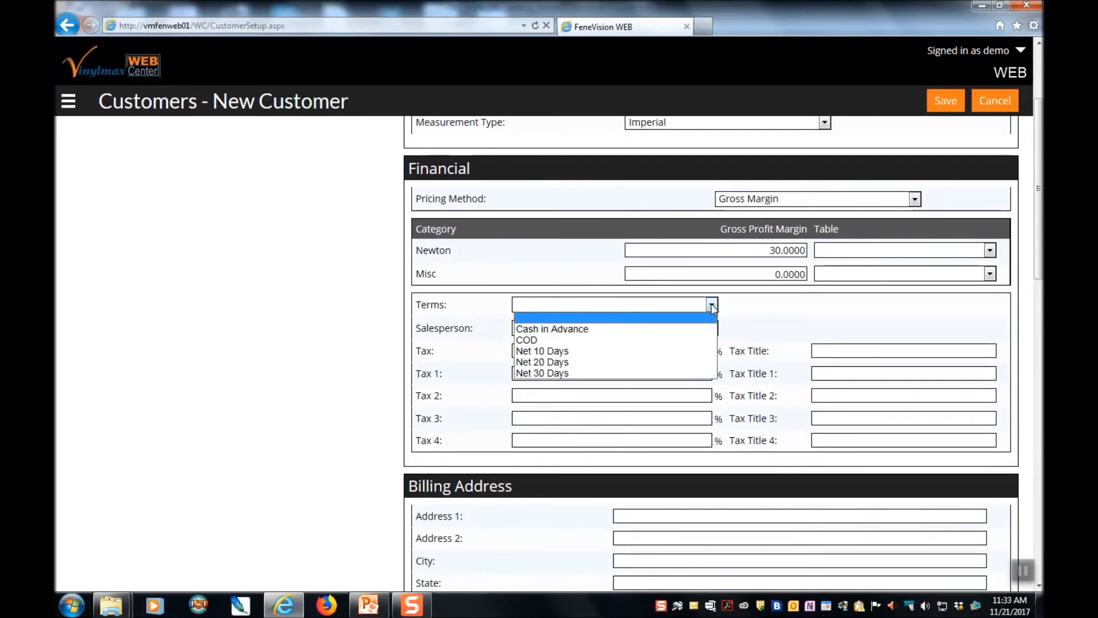
- Give the customer Net 10 Days terms and assign the demo salesperson
click(674, 352)
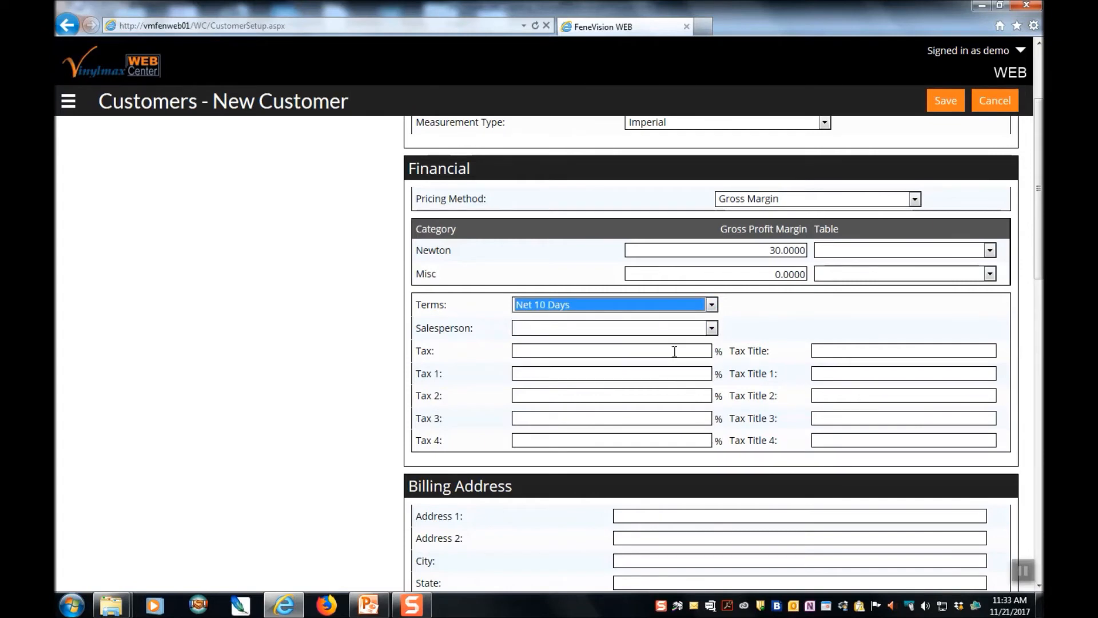
click(712, 329)
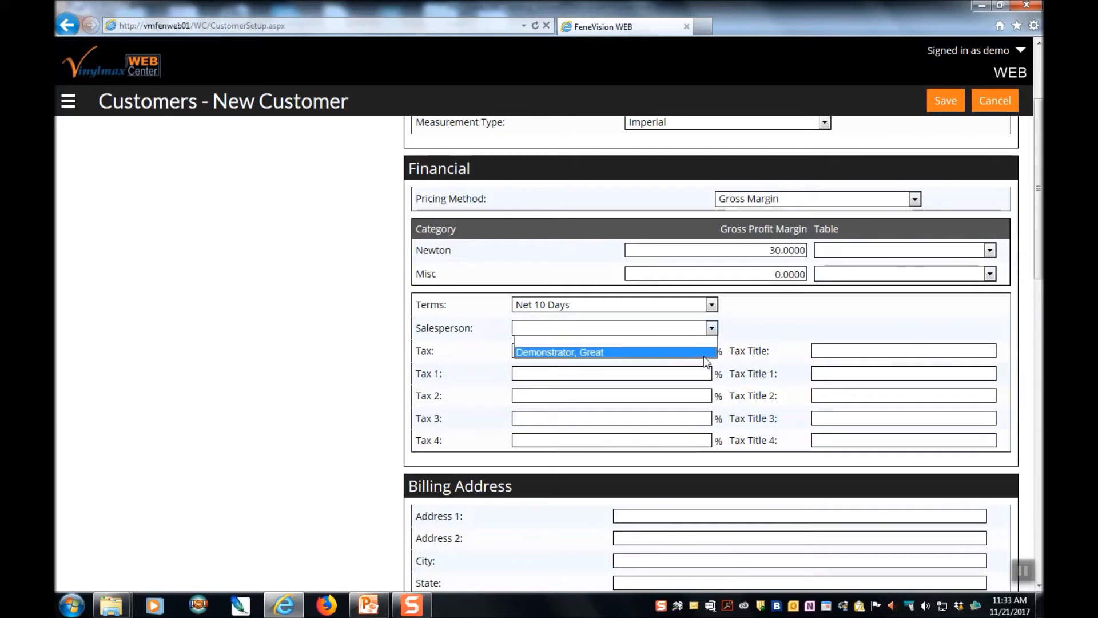
click(705, 352)
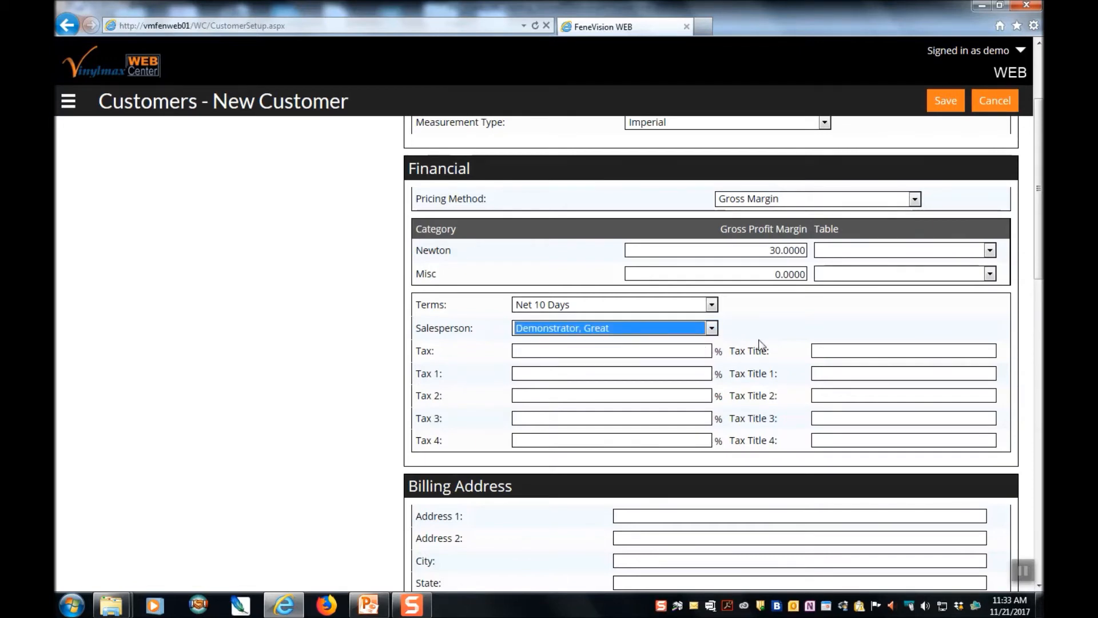
- Enter a 7% tax titled Ohio and a 0.1% tax titled Hamilton
scroll(772, 328, down, 1)
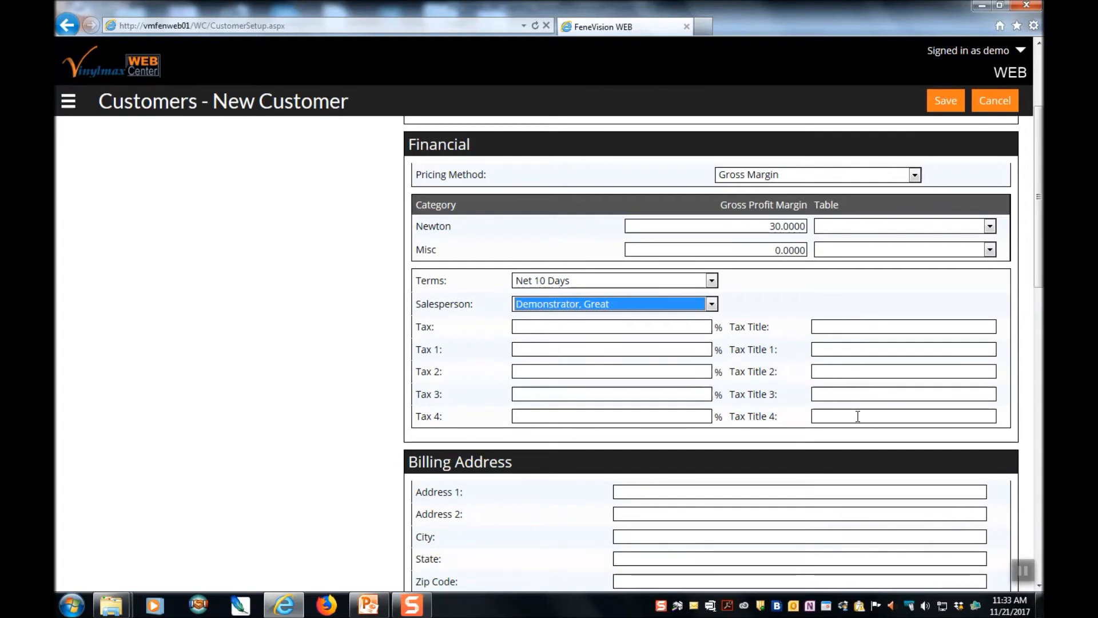
click(669, 325)
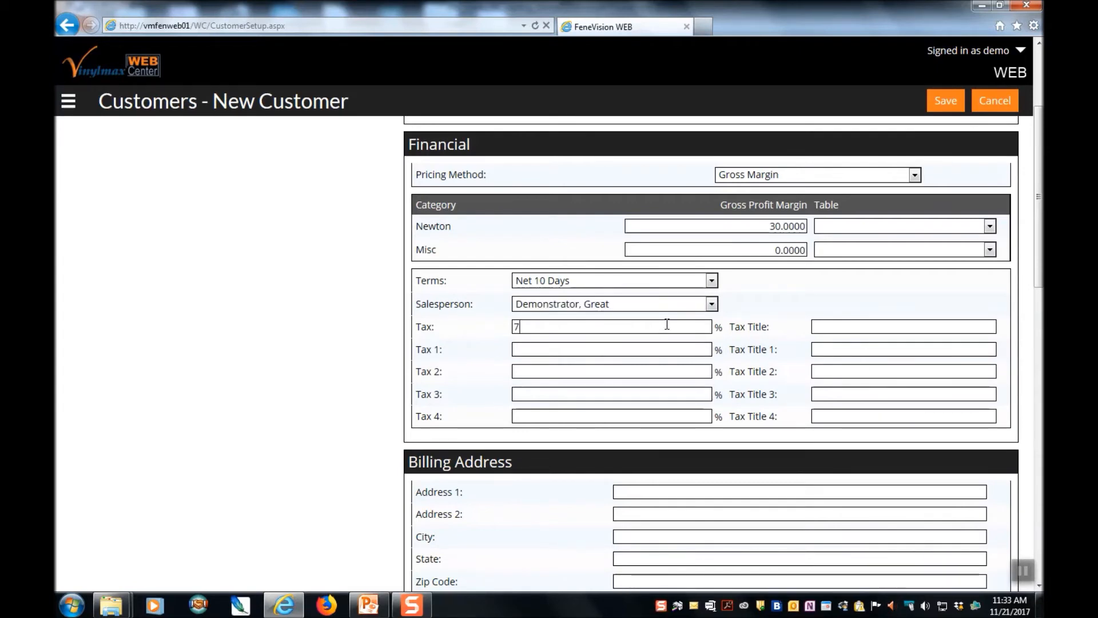
click(839, 322)
text(Ohio)
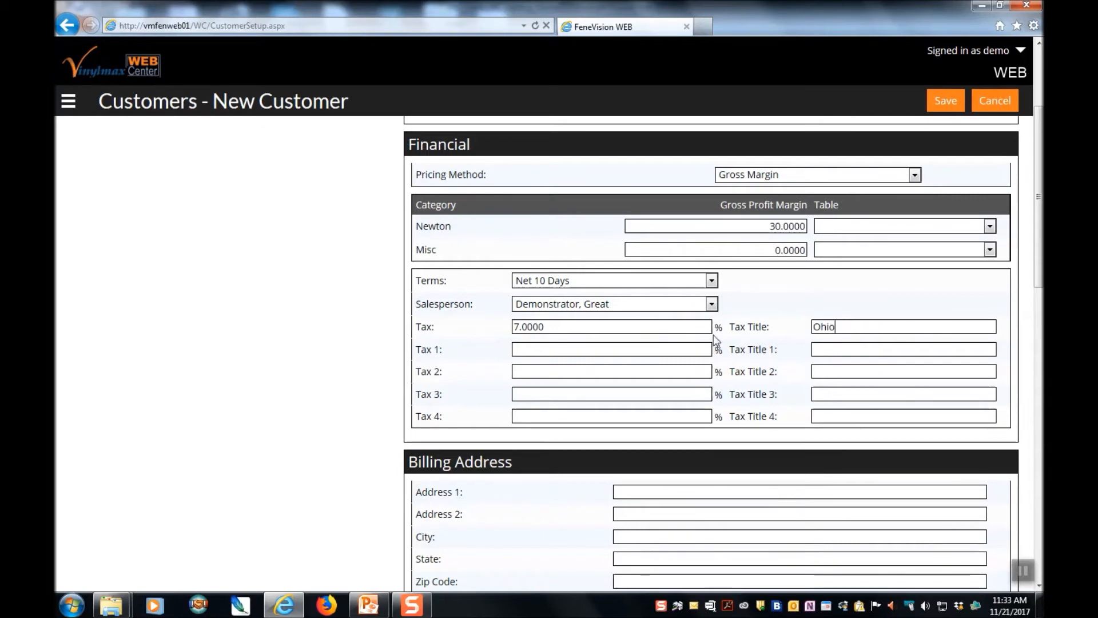
click(699, 347)
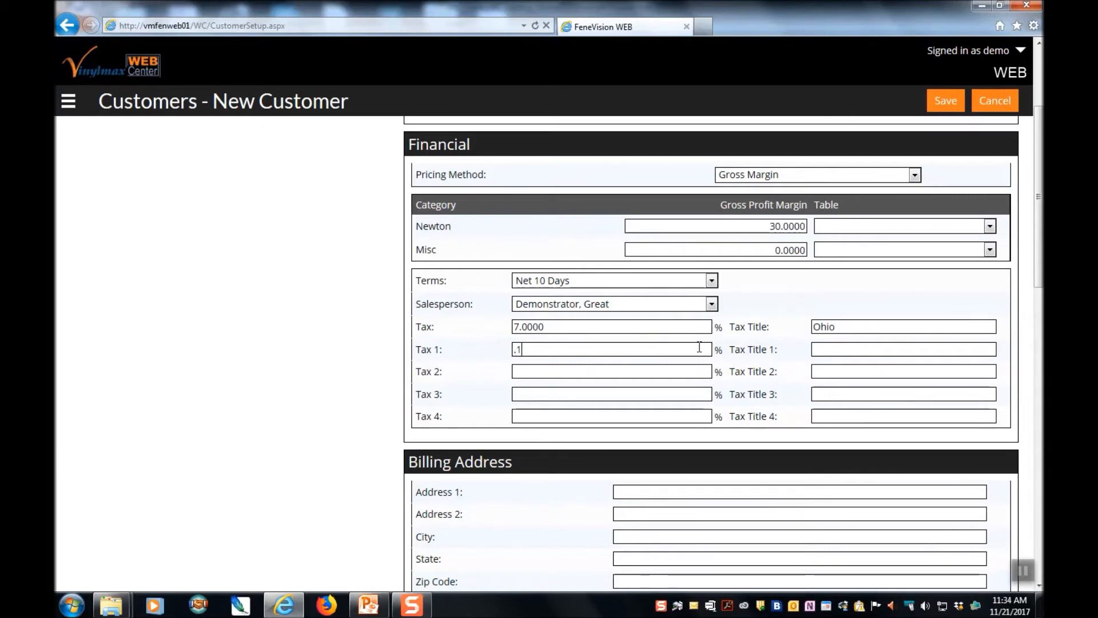
text(Hamilton)
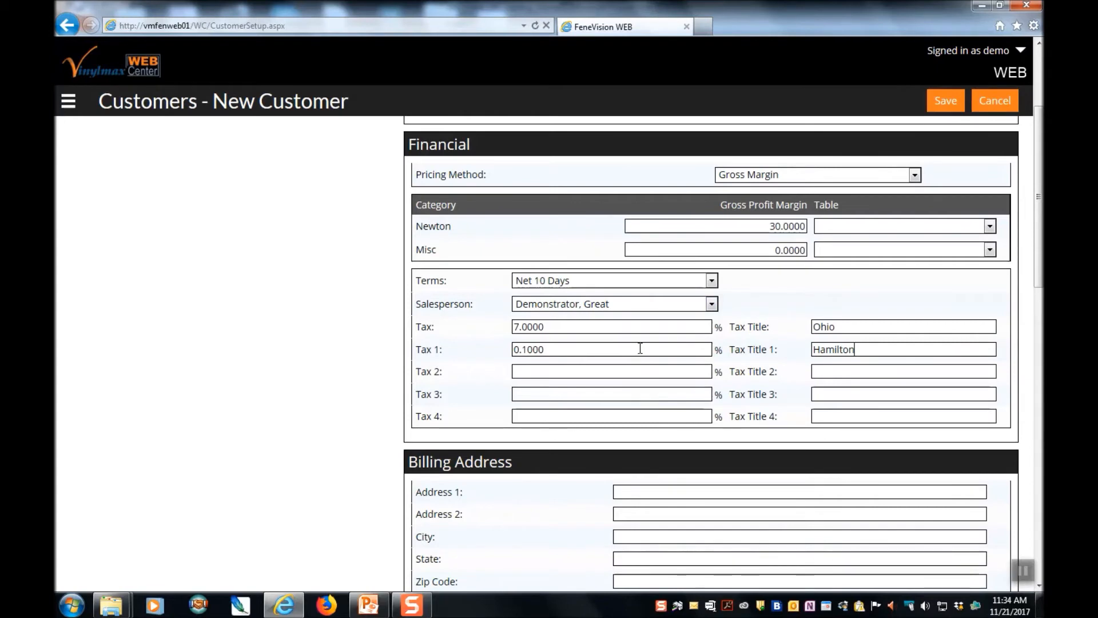
- Choose Drop Ship as the shipping method for Bob's Windows
scroll(640, 351, down, 4)
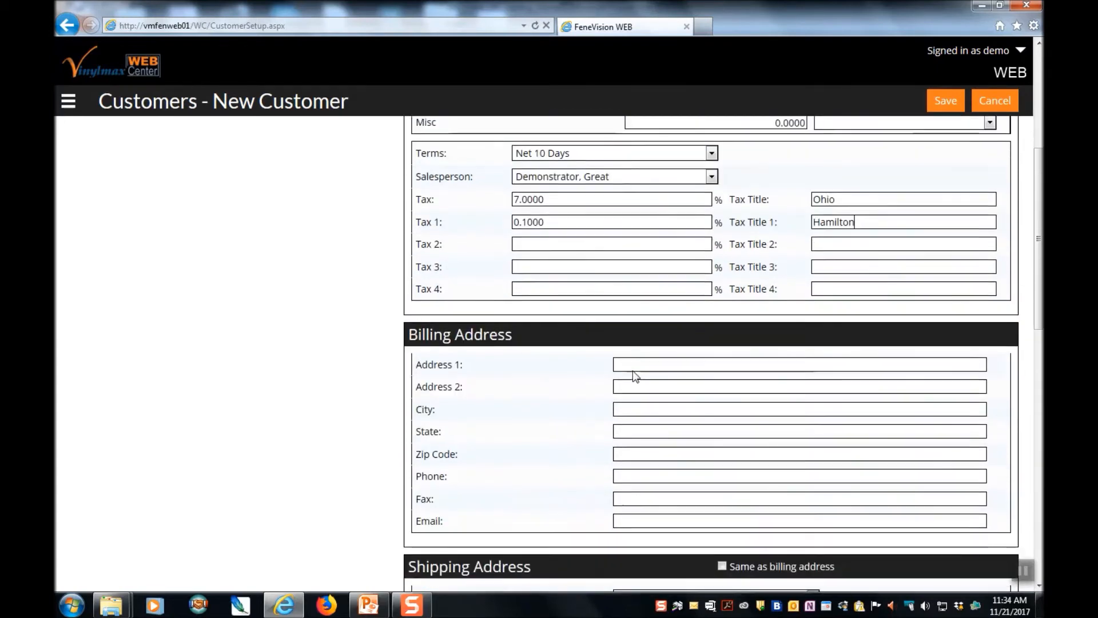
scroll(571, 380, down, 1)
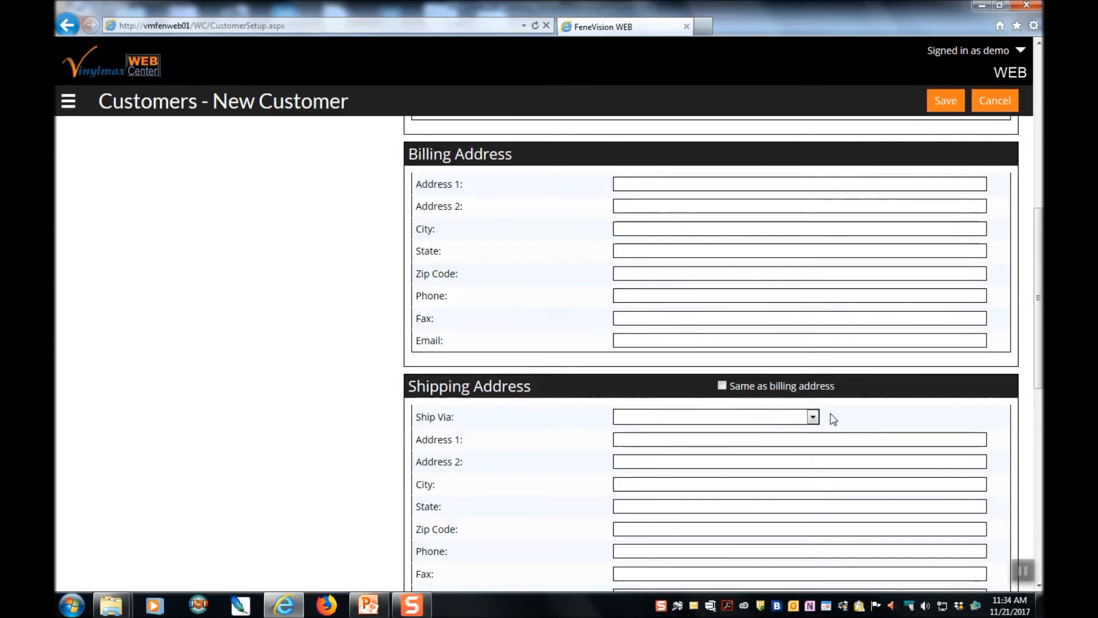
click(814, 419)
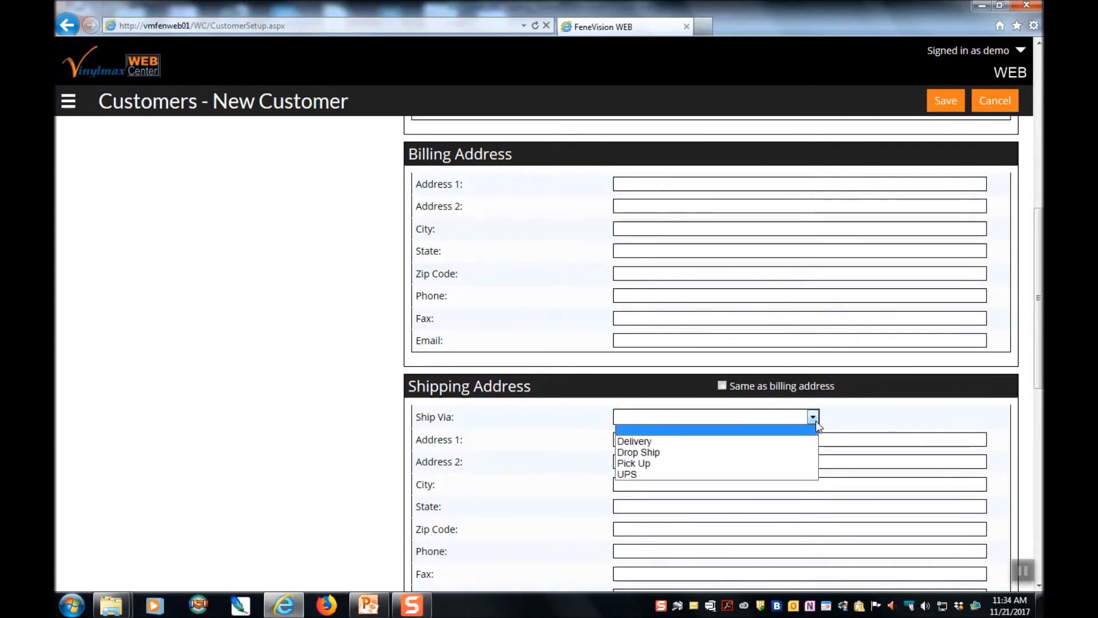
click(727, 455)
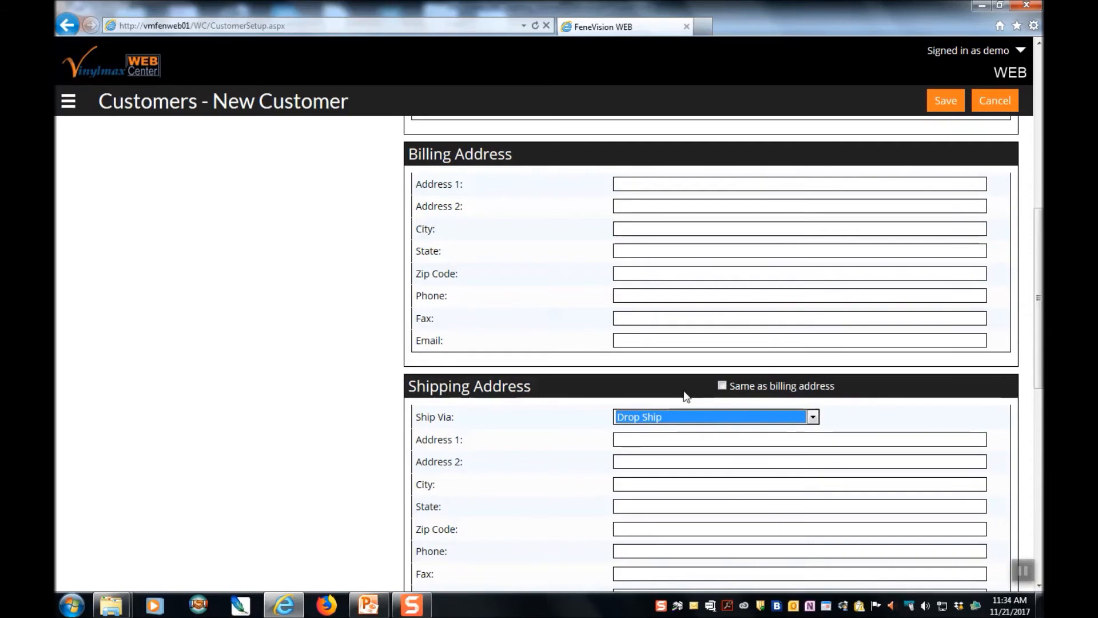
- Save the customer and return to the top of the read-only record
click(948, 100)
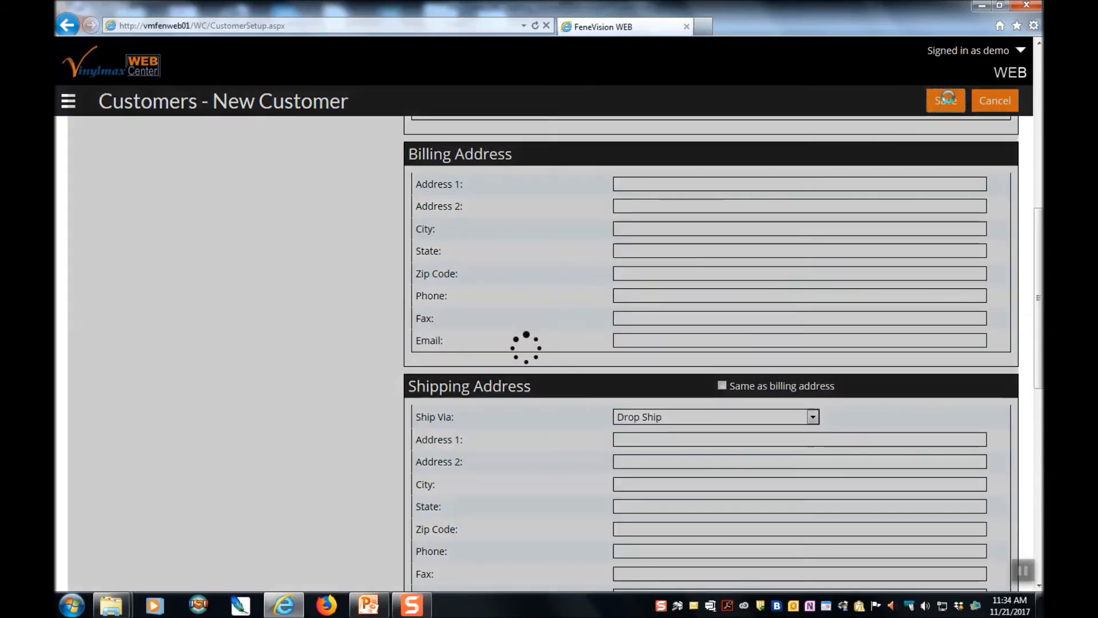
scroll(880, 395, up, 1)
scroll(880, 395, up, 8)
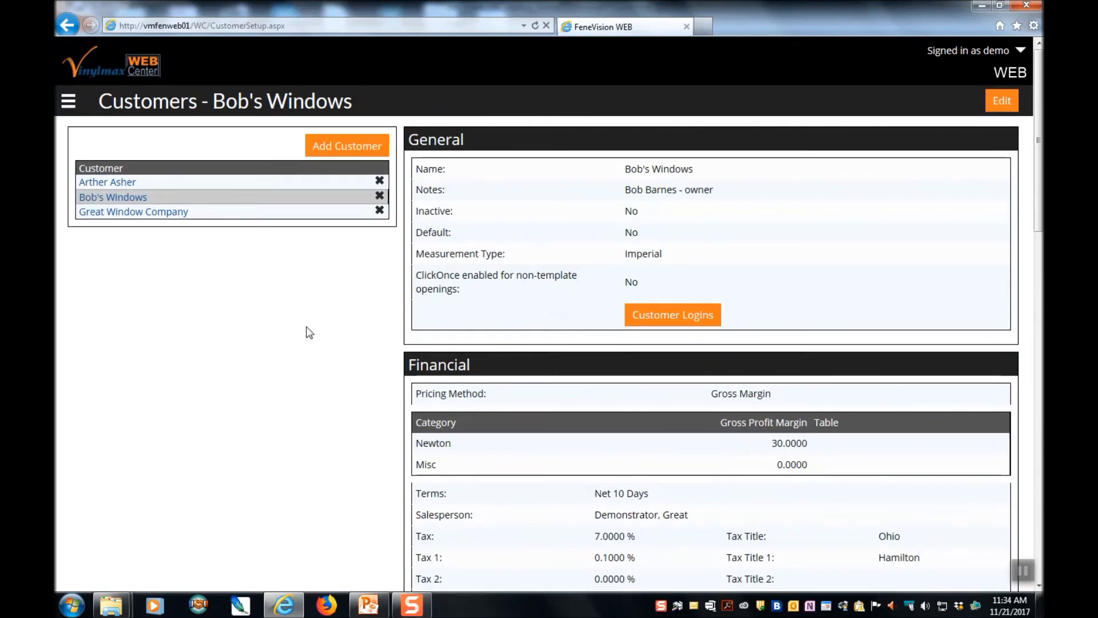
- Start a new customer record named 'Counter Sales'
click(349, 148)
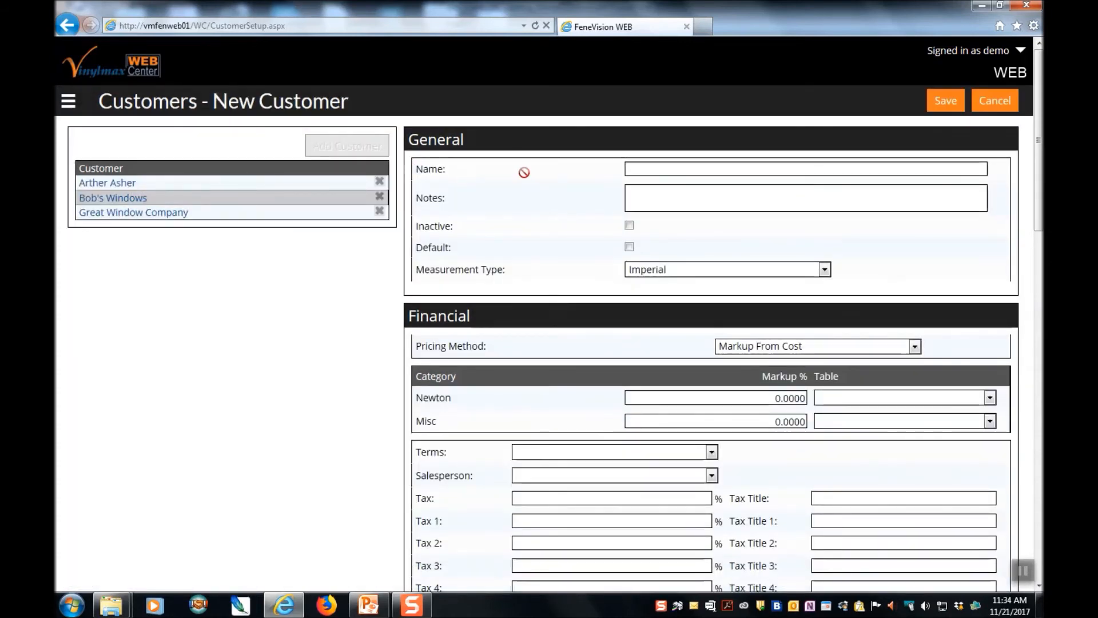
click(641, 168)
text(Counter Sales)
key(Tab)
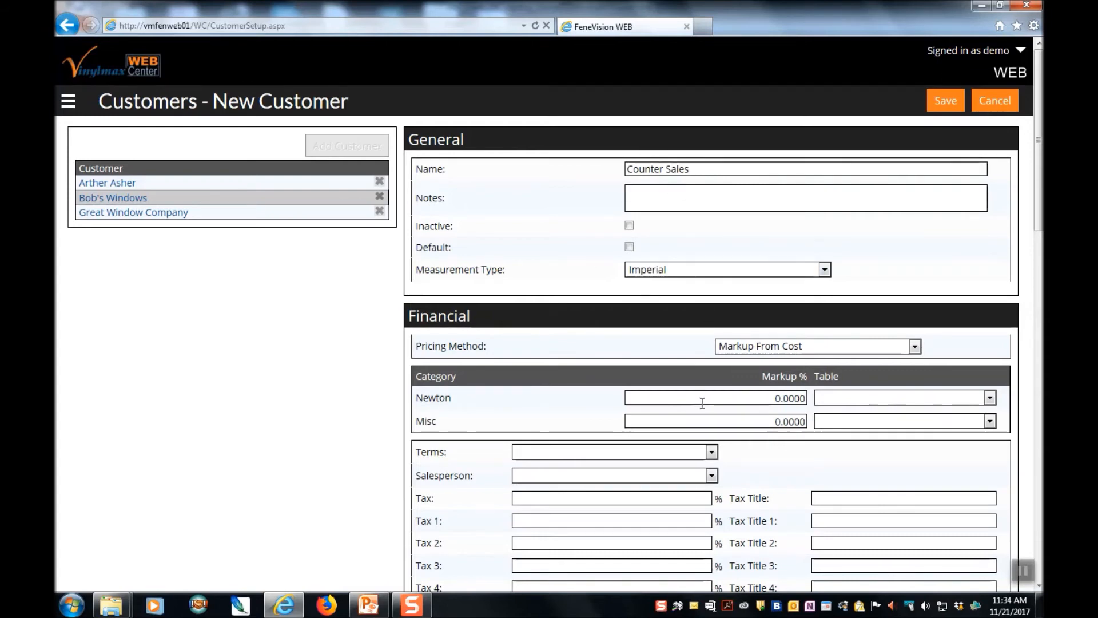
- Keep Markup From Cost pricing, set the Newton markup to 40%, and save
click(910, 348)
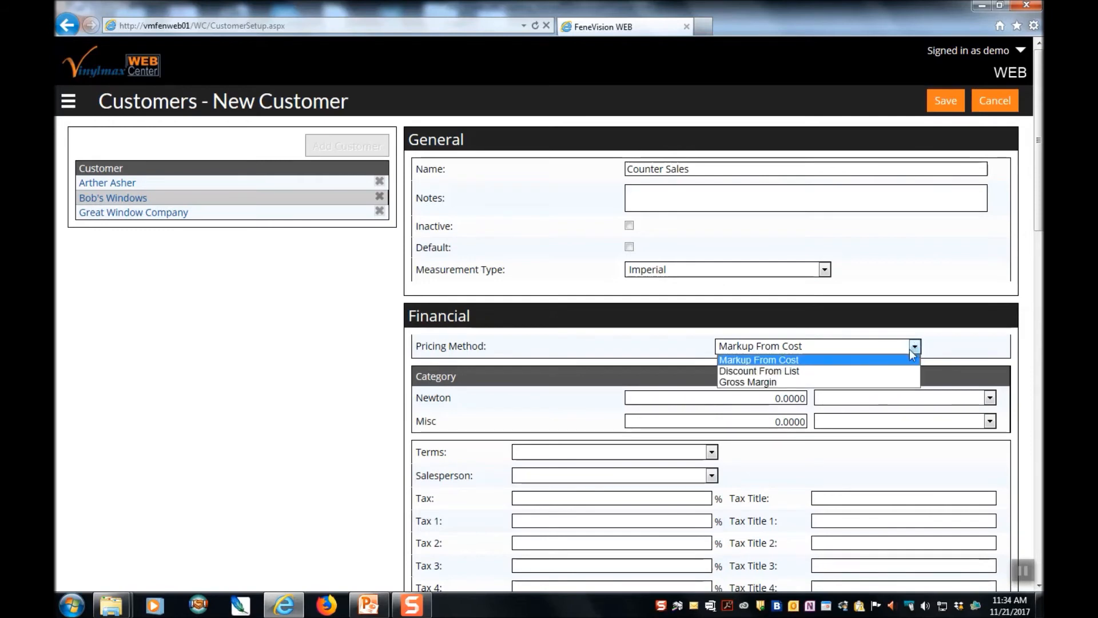
click(870, 361)
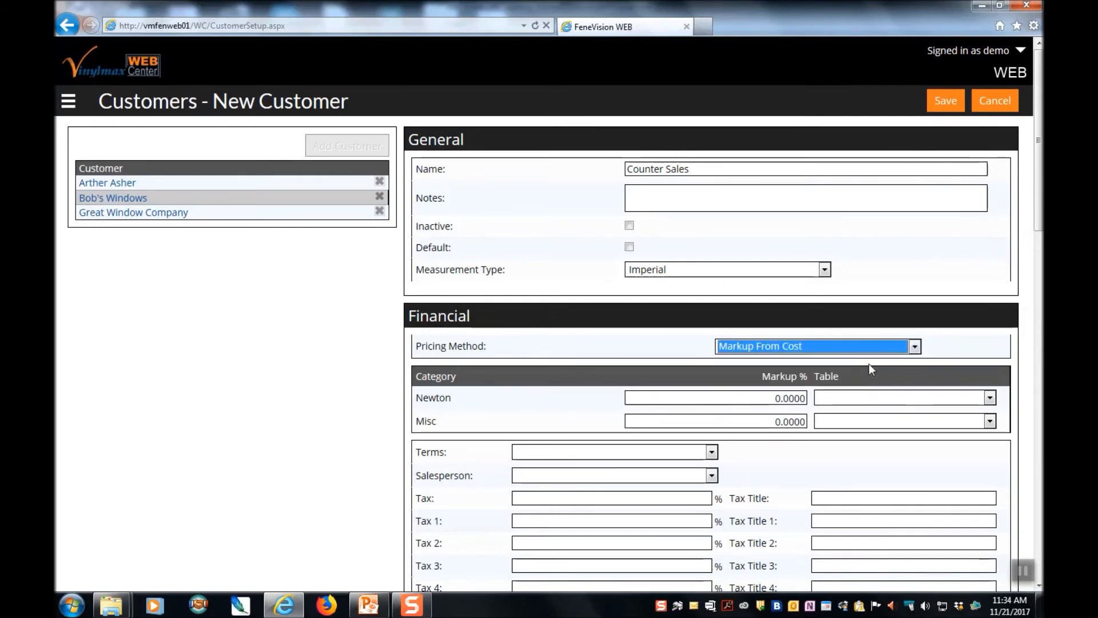
click(777, 398)
text(4)
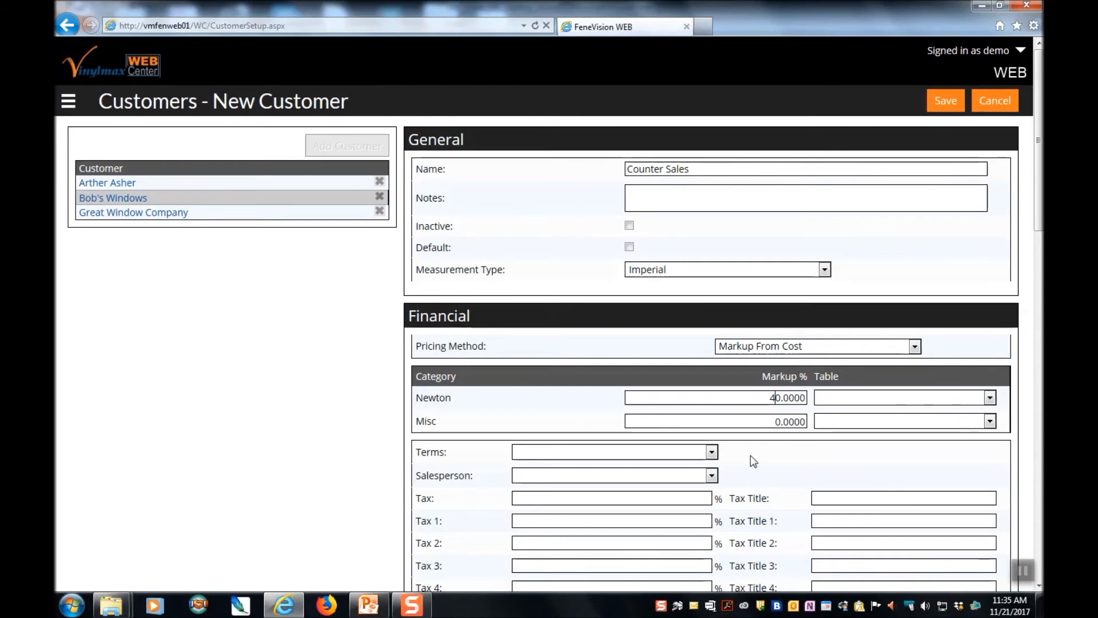
click(954, 104)
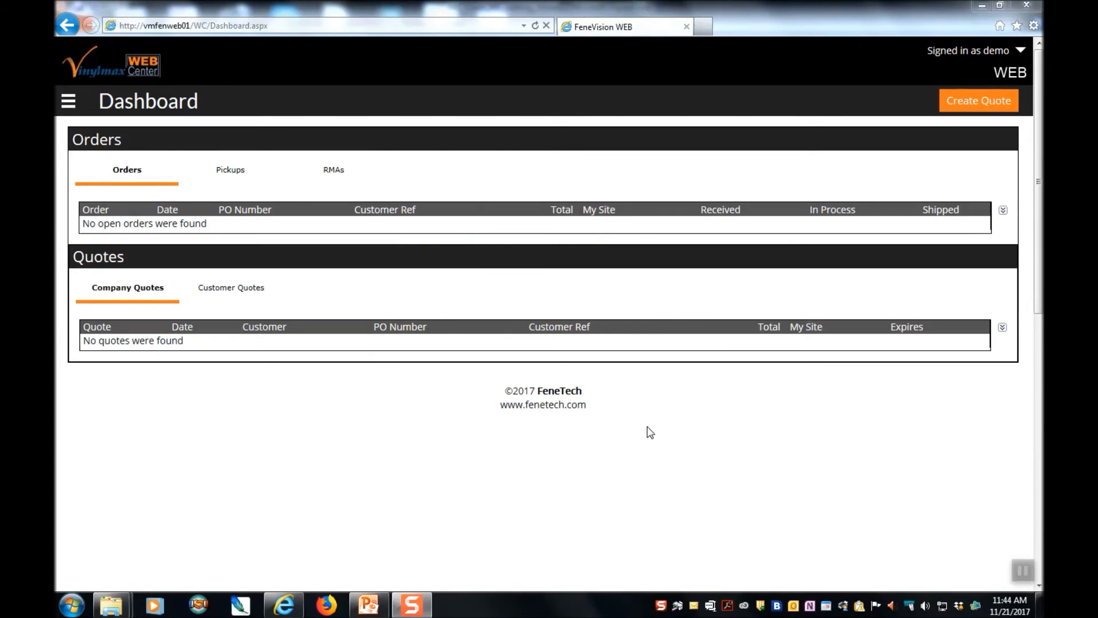
- Go to Setup > Users and start a new user record
click(69, 103)
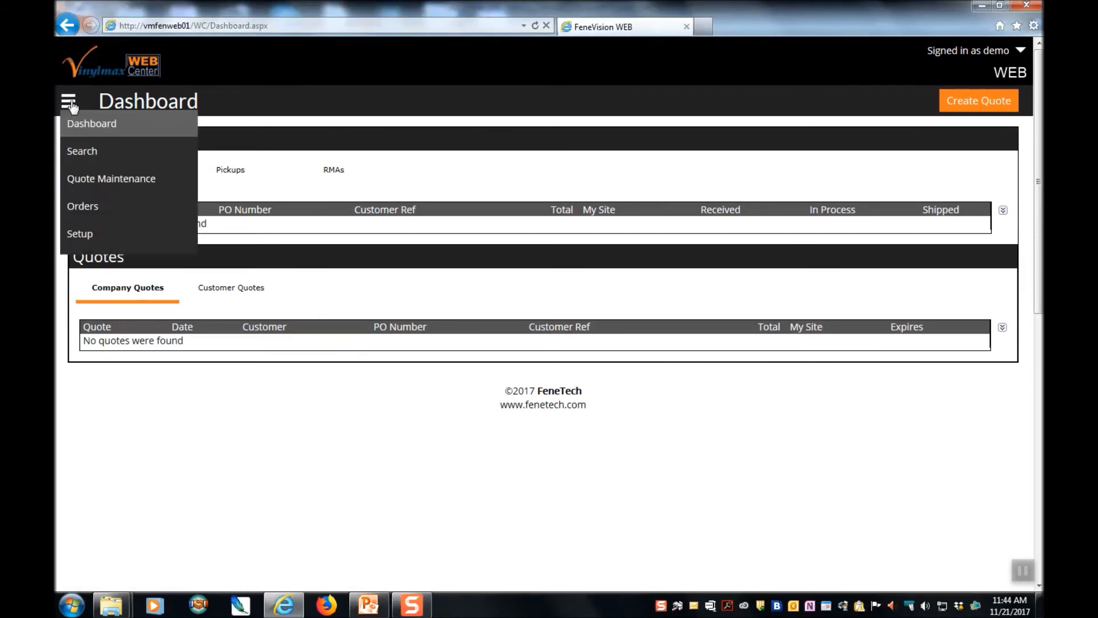
click(101, 237)
click(128, 372)
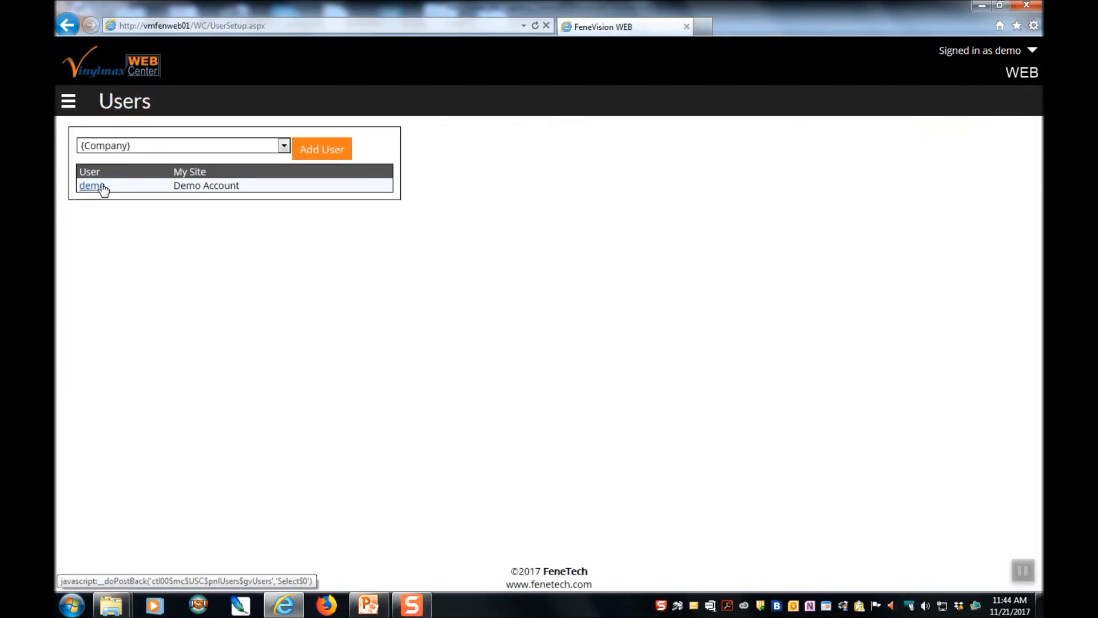
click(333, 154)
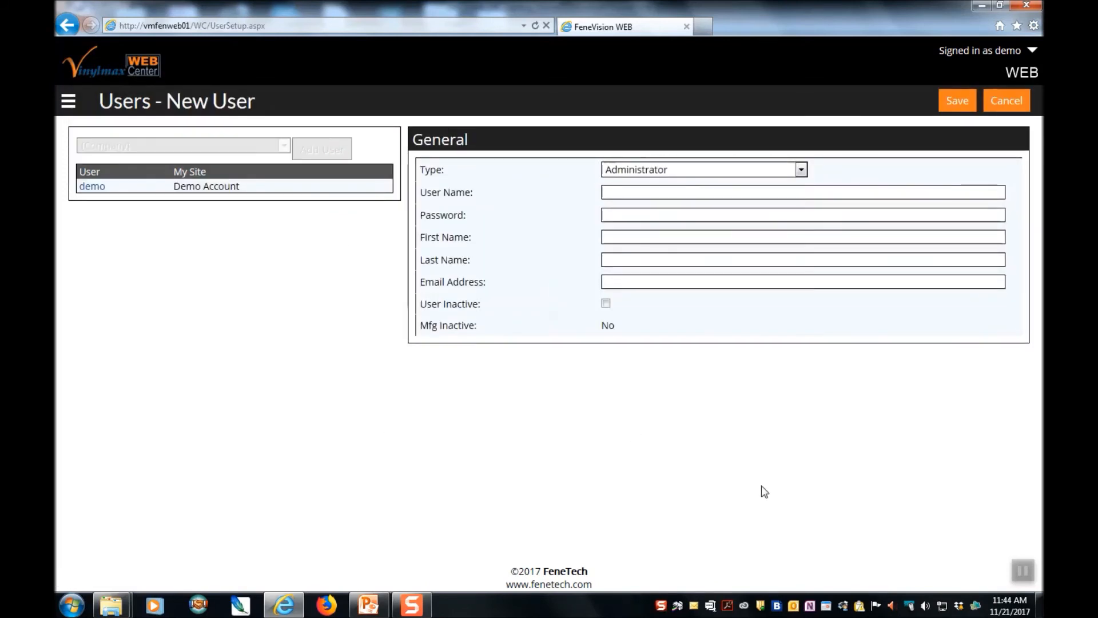
- Make the new user a Standard user and enter its user name and password
click(801, 170)
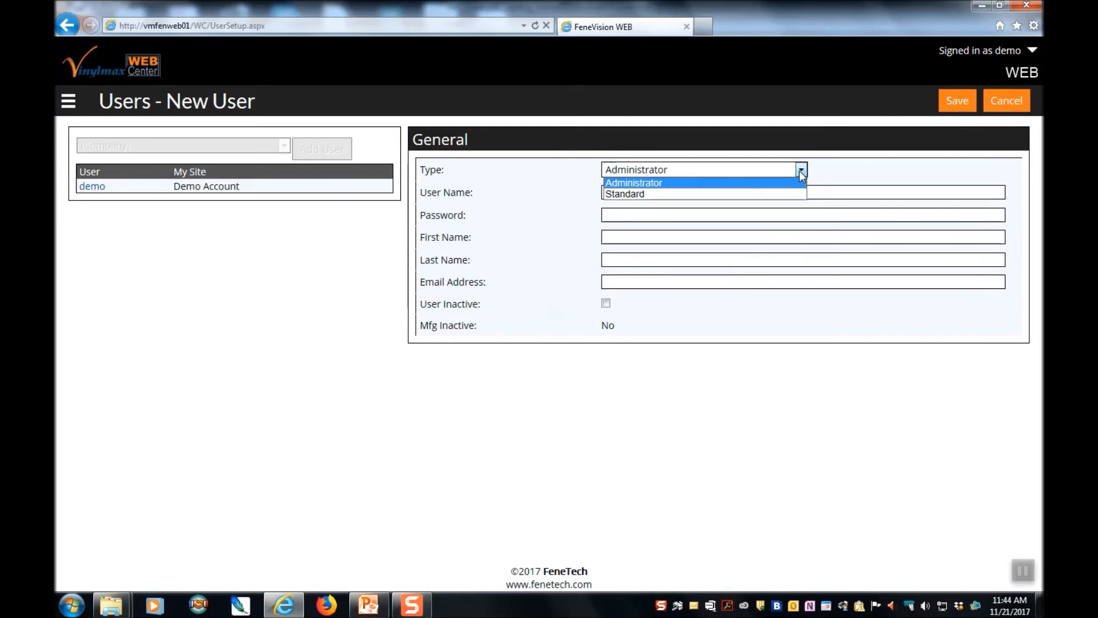
click(796, 197)
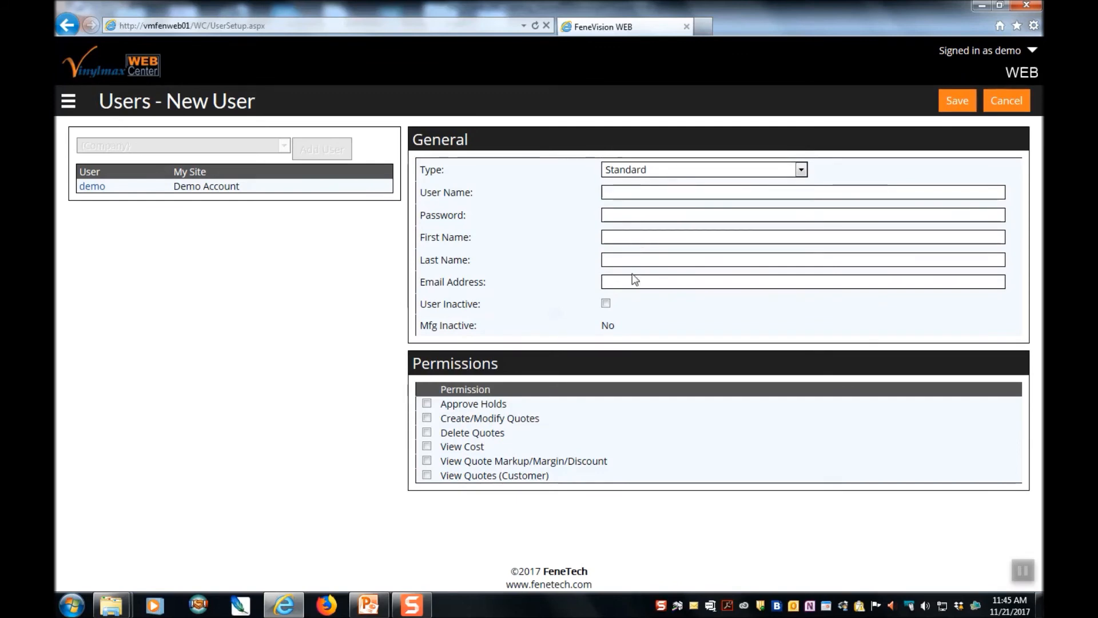
text(zztopp)
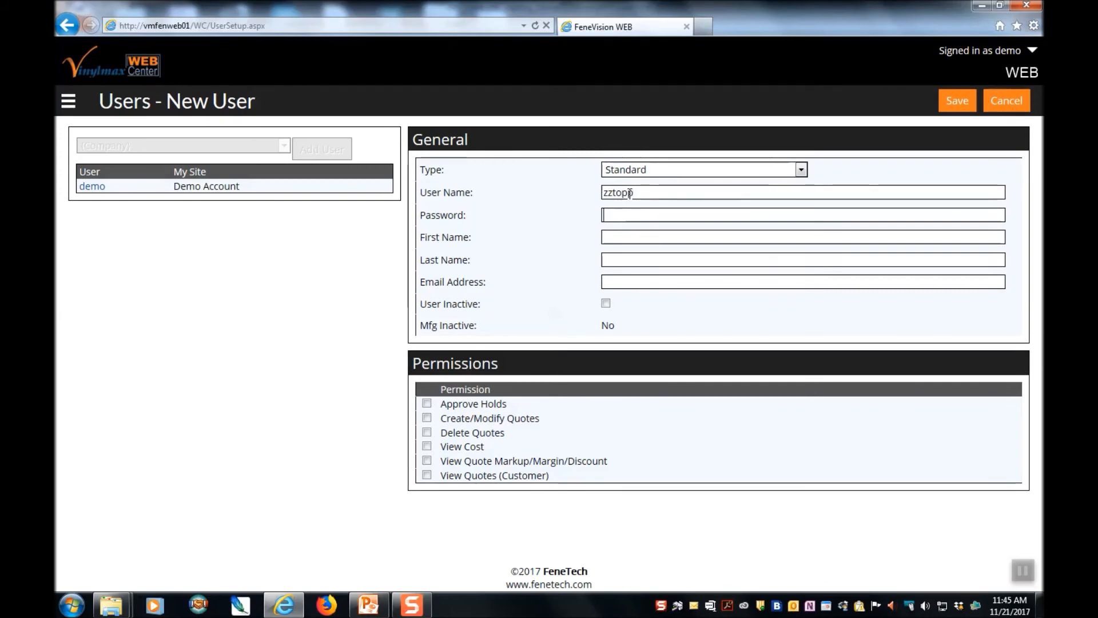
text(•••••••)
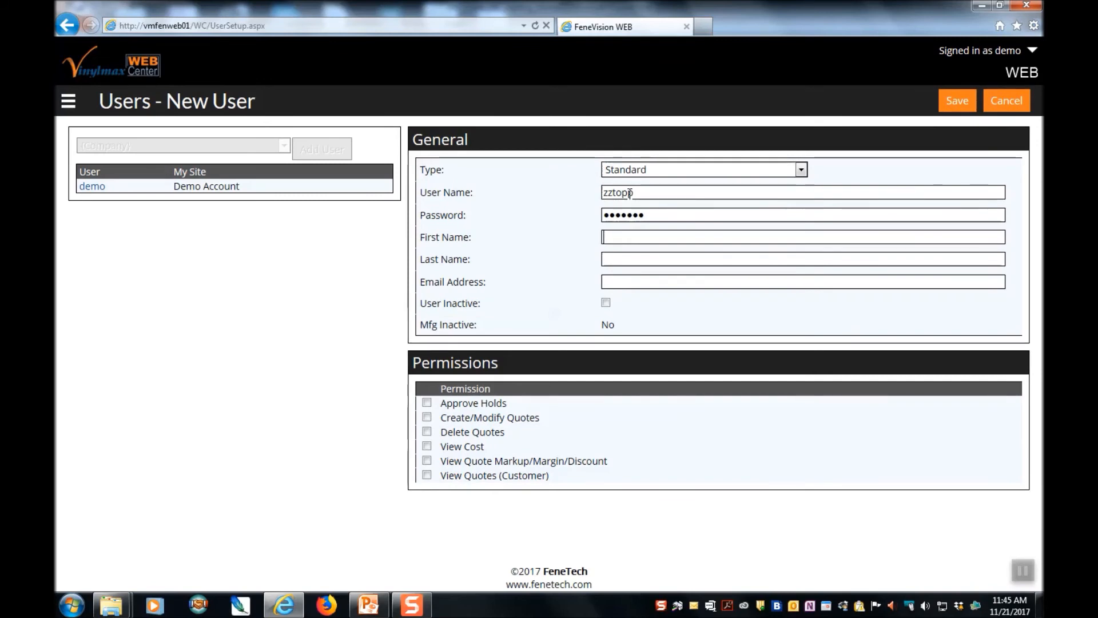
- Fill in the user's first name, last name and e-mail address
key(Tab)
key(Tab)
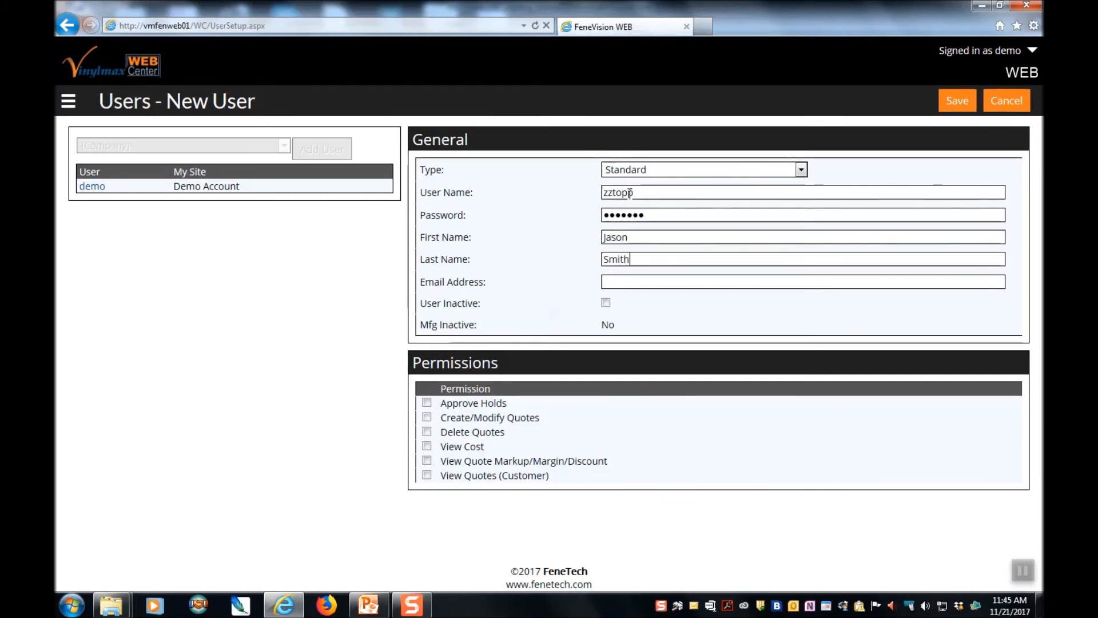
key(Tab)
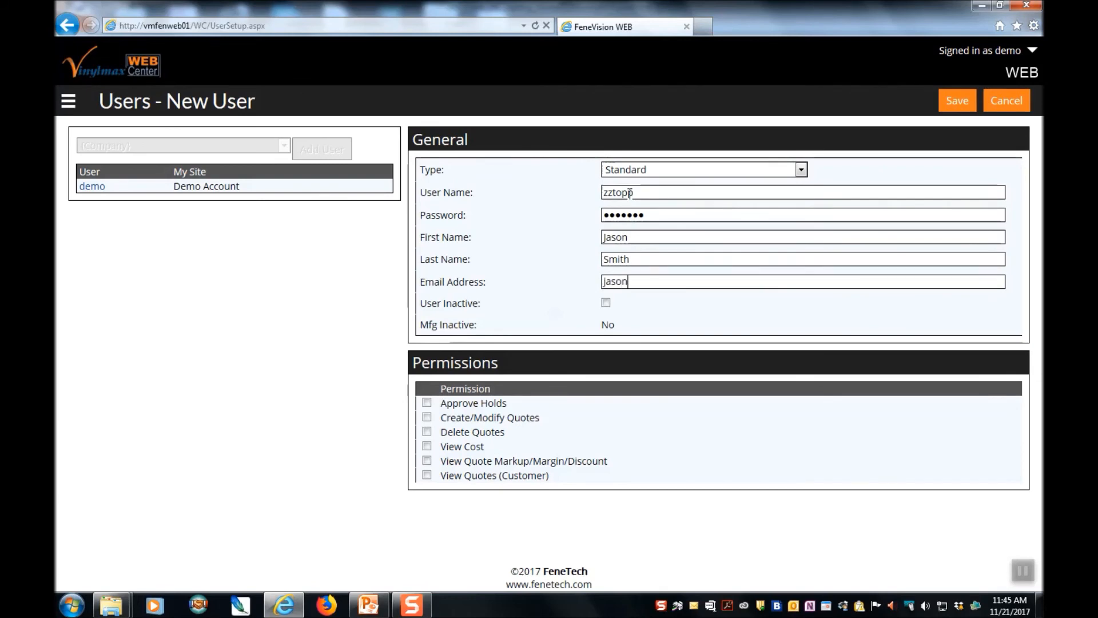
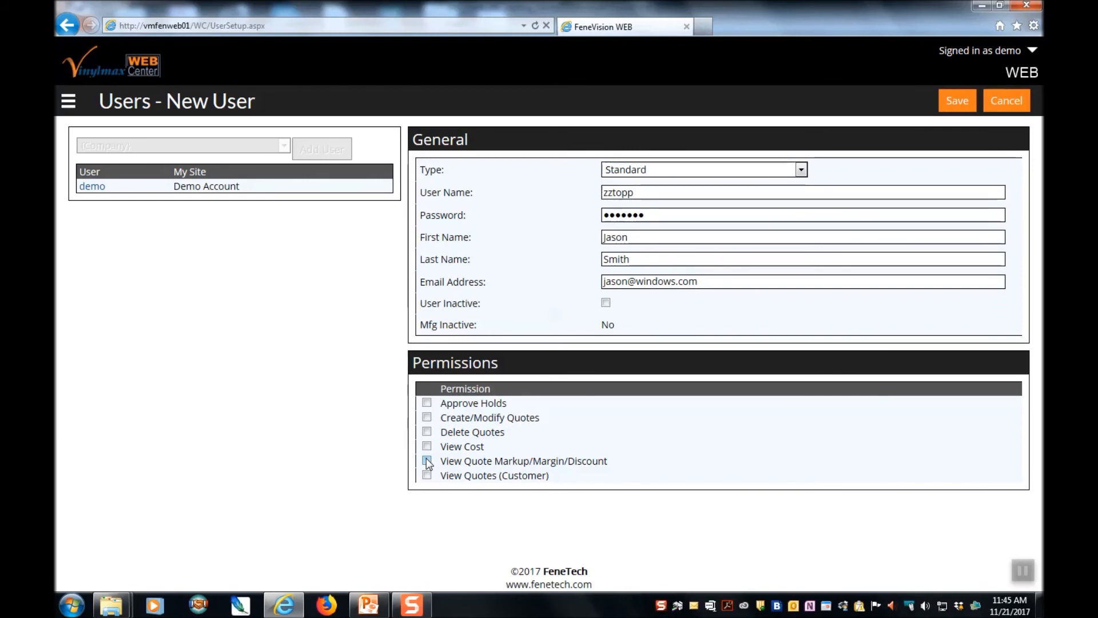
- Grant Approve Holds, Create/Modify Quotes, View Cost, View Quote Markup/Margin/Discount and View Quotes (Customer)
click(427, 402)
click(427, 417)
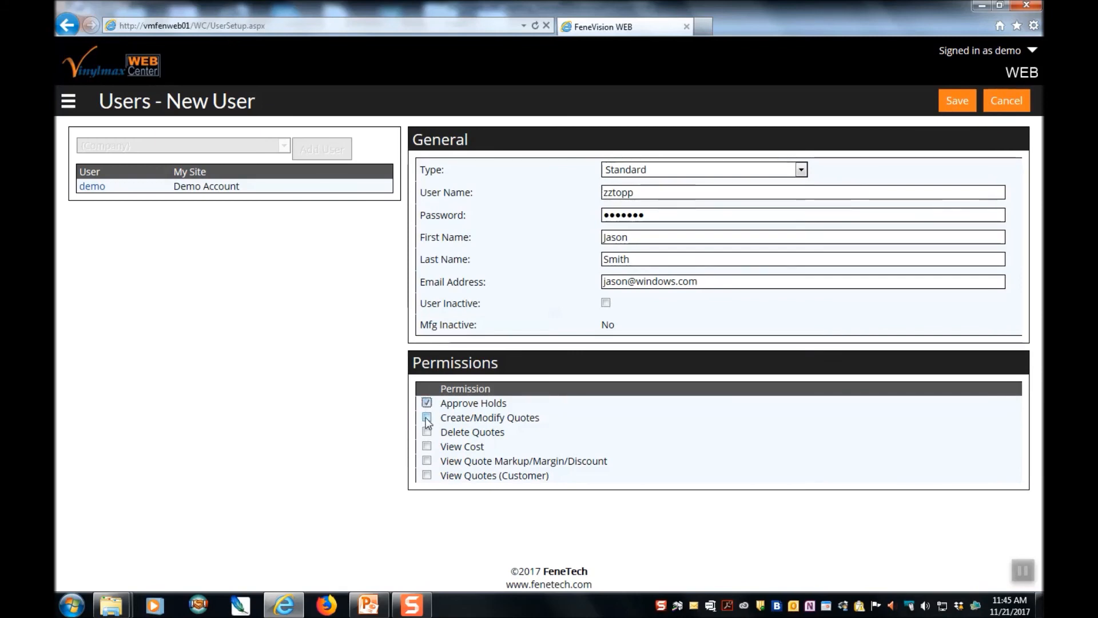
click(426, 446)
click(427, 461)
click(427, 475)
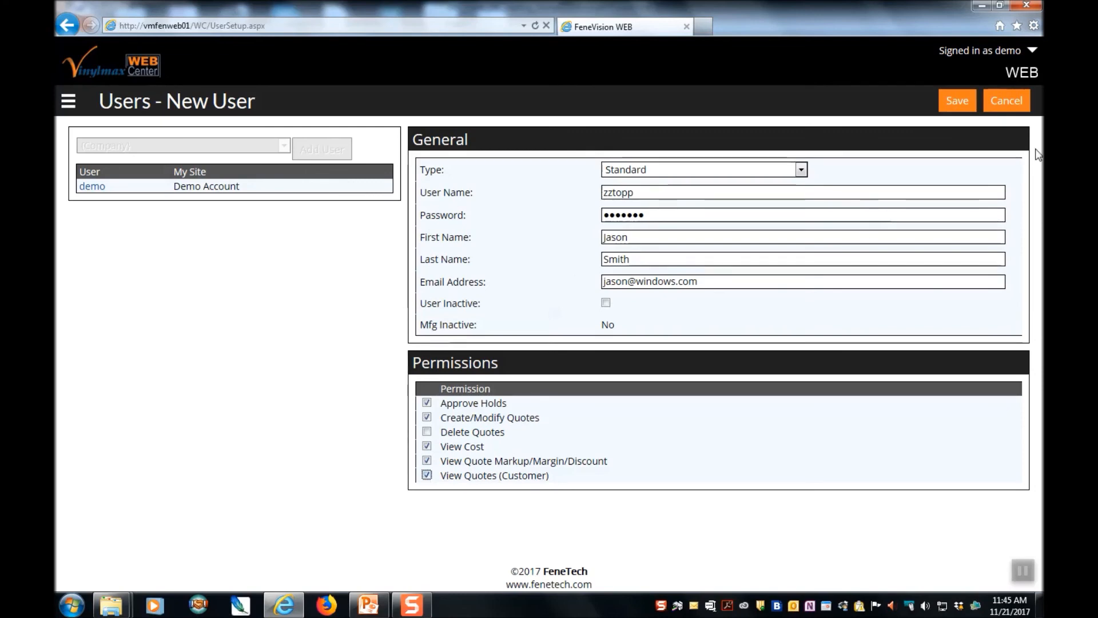
- Save the new user, then reopen its record for editing
click(960, 108)
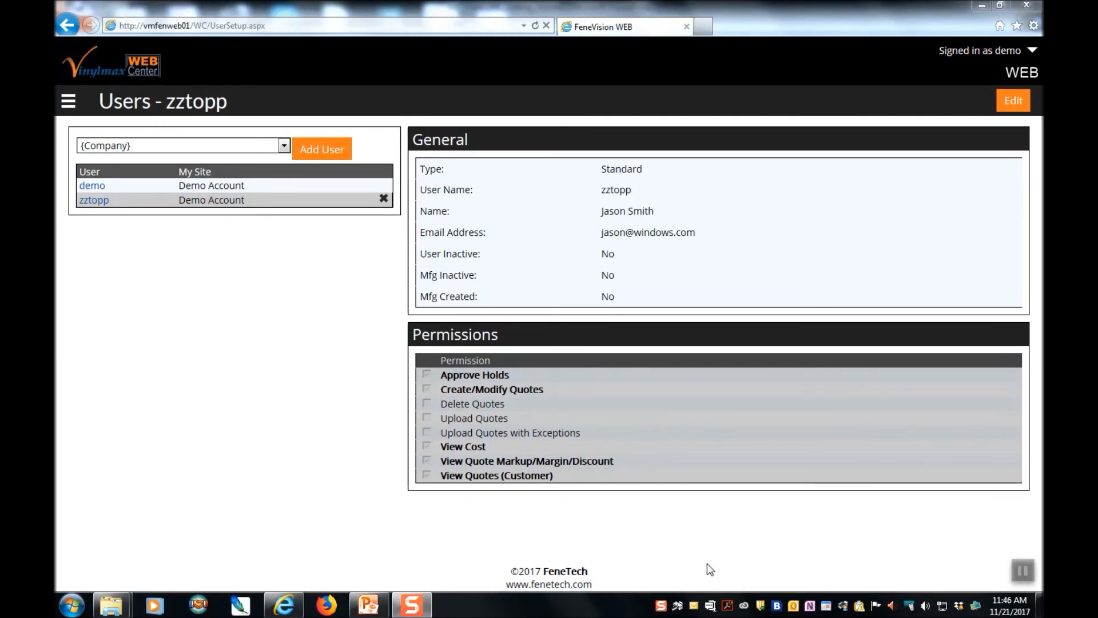
click(92, 201)
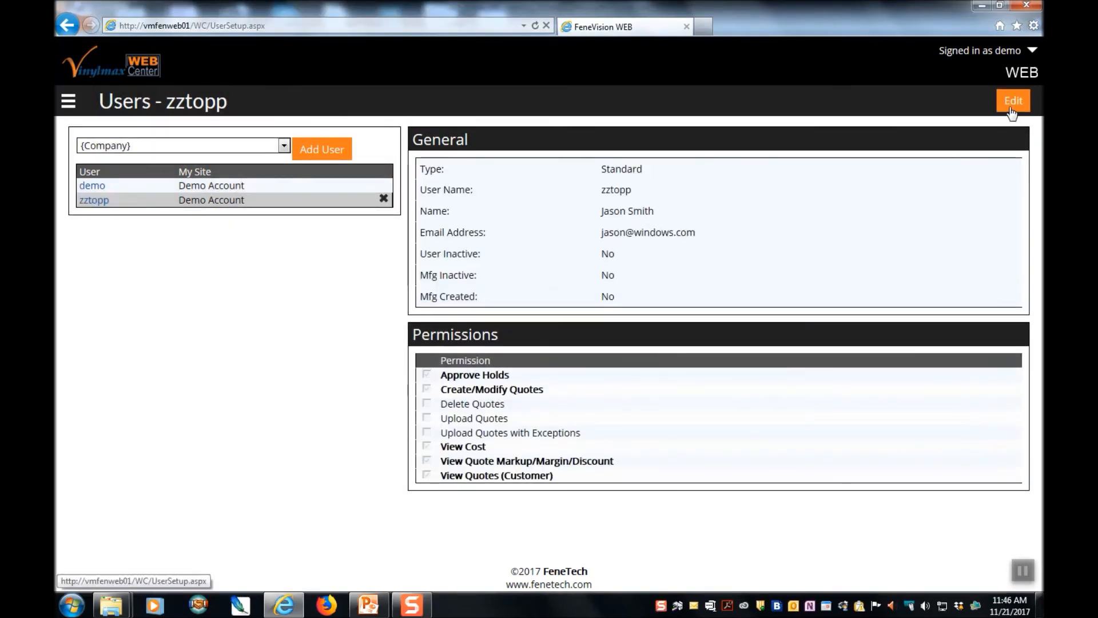
click(1012, 109)
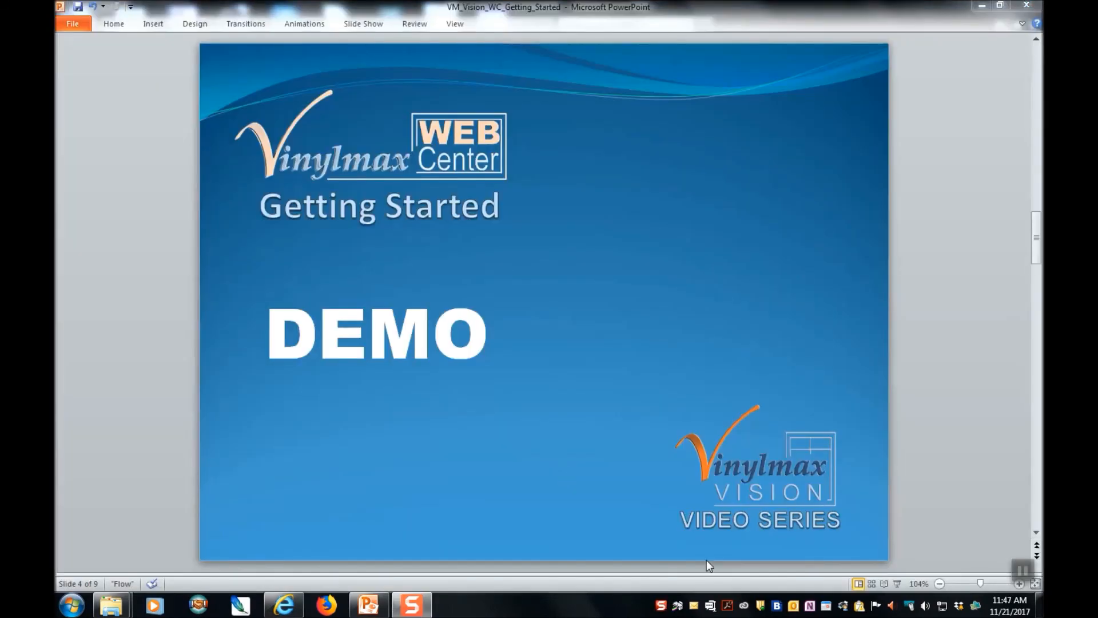
- Advance the slides to slide 7, 'Next Video: Entering Basic Quotes'
scroll(651, 489, down, 1)
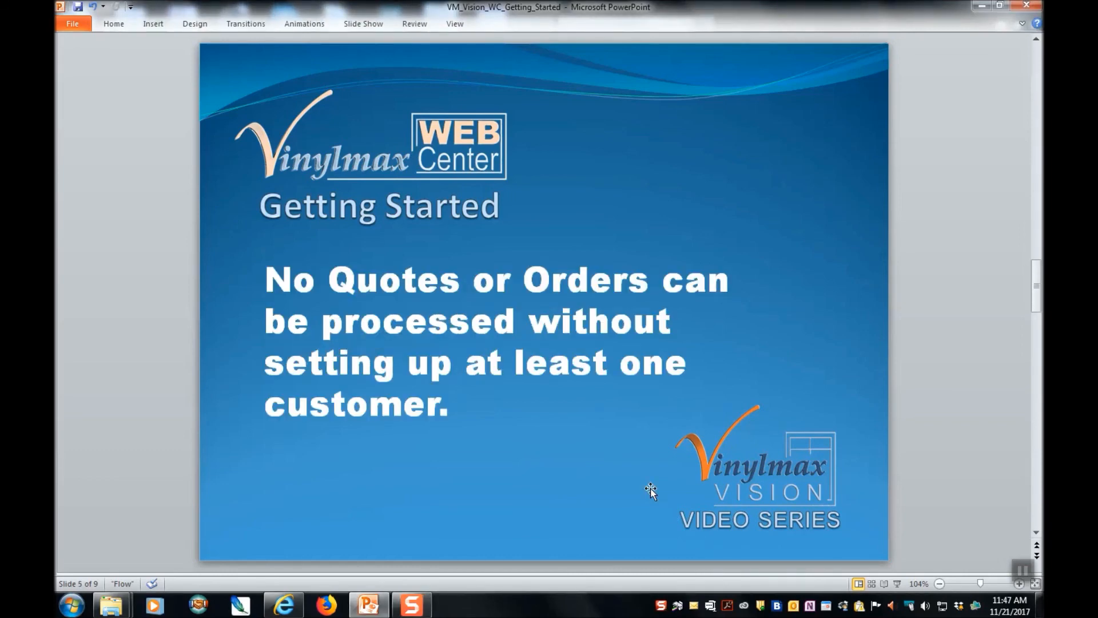
scroll(651, 489, down, 1)
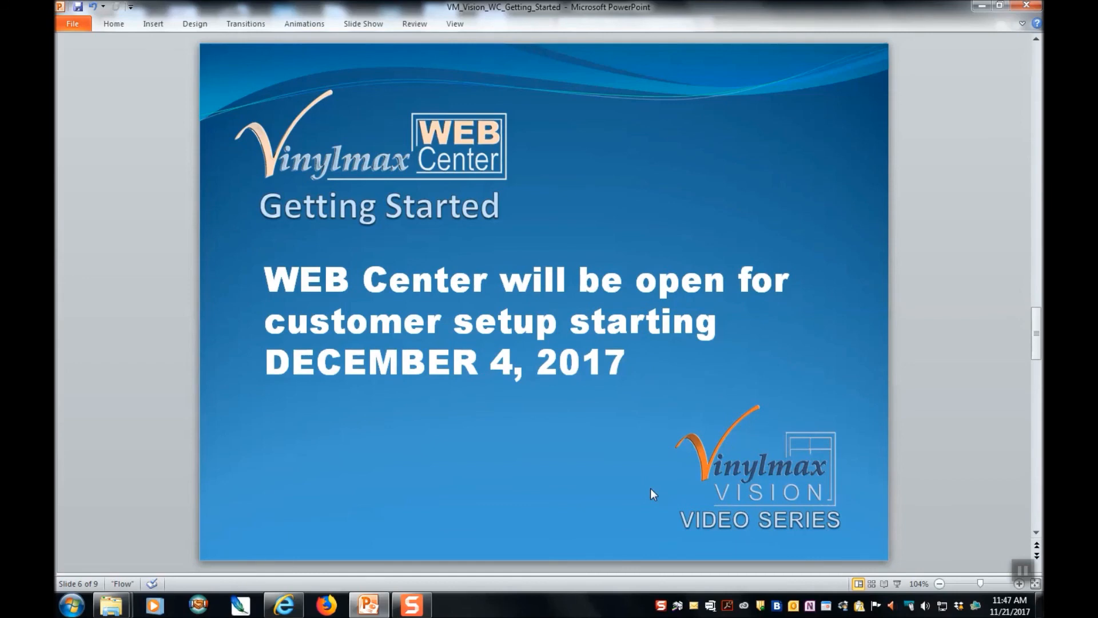
key(Page_Down)
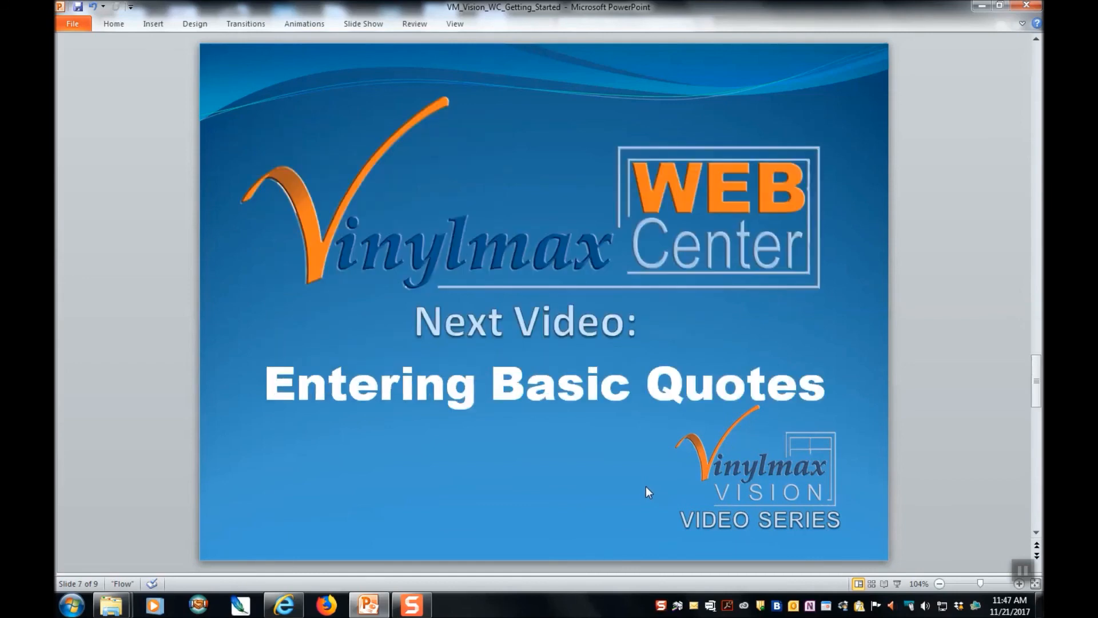